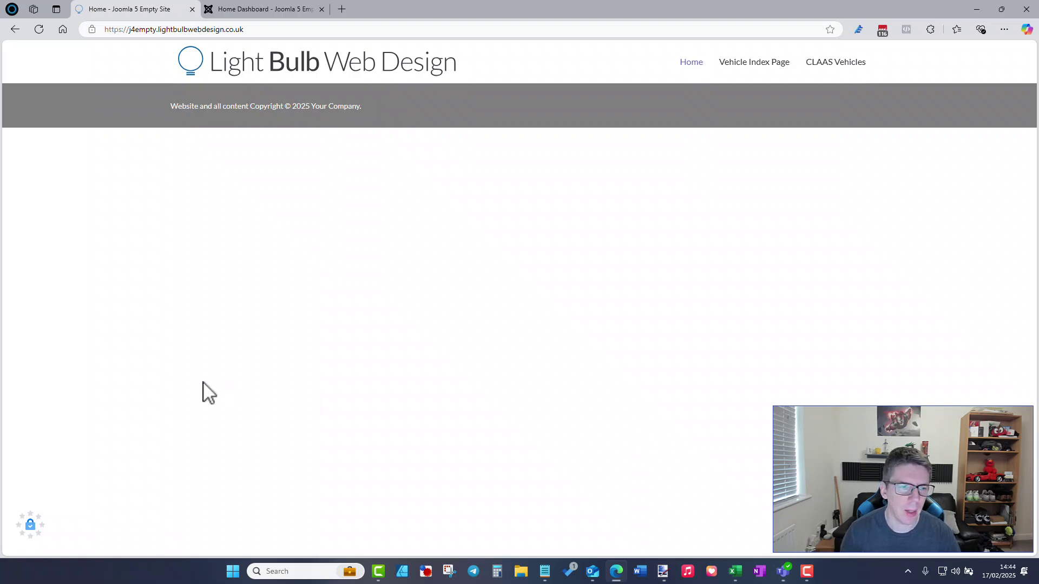
Step: Open the Vehicle Index Page showing the DOMAI, John Deere and CLAAS vehicle cards
click(740, 64)
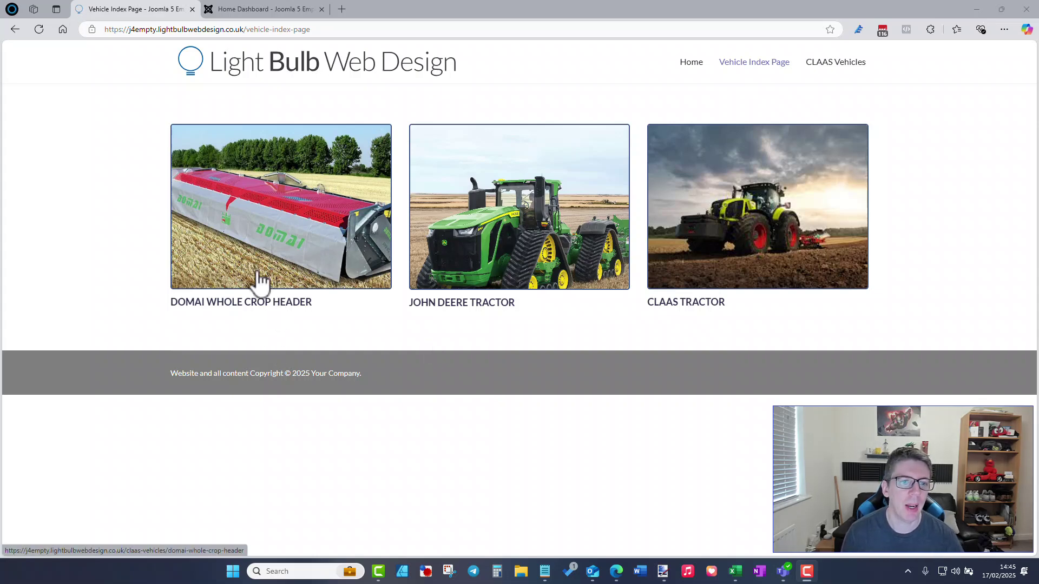
Step: Open the DOMAI Whole Crop Header detail page and review its heading and 6.1m description
click(244, 240)
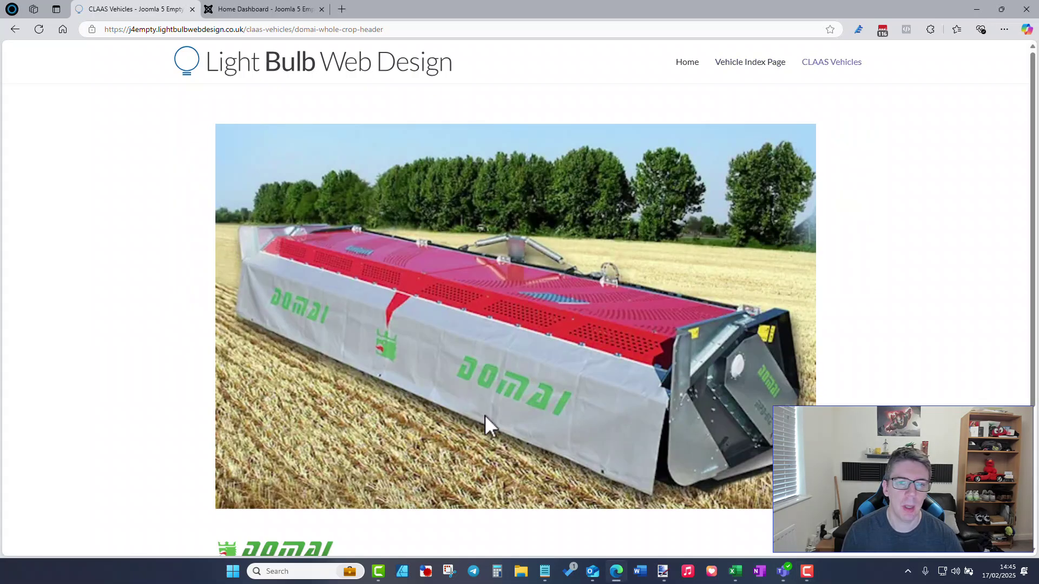
scroll(485, 415, down, 2)
scroll(486, 421, down, 2)
scroll(487, 424, up, 1)
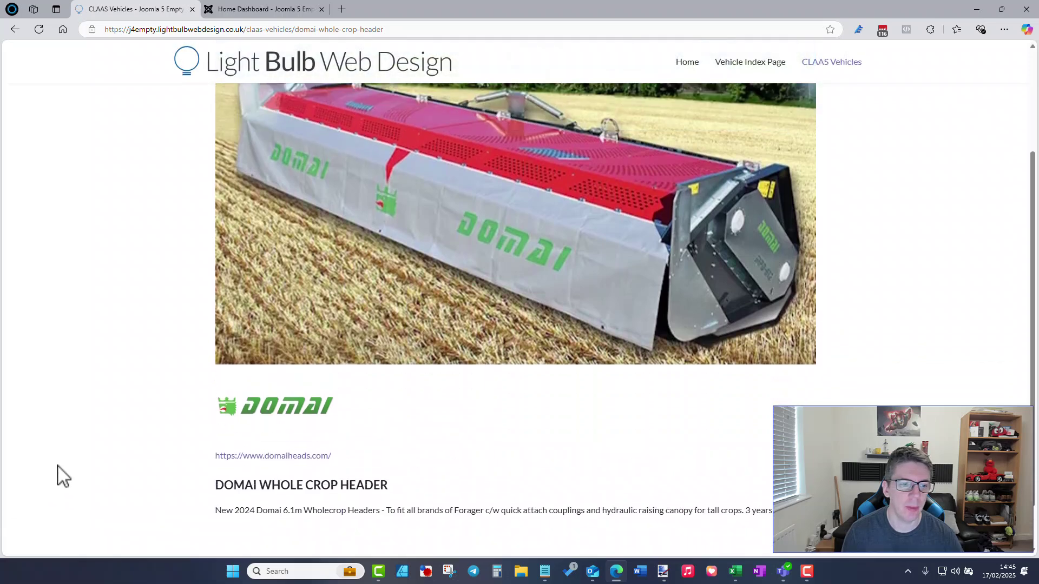
scroll(495, 370, down, 1)
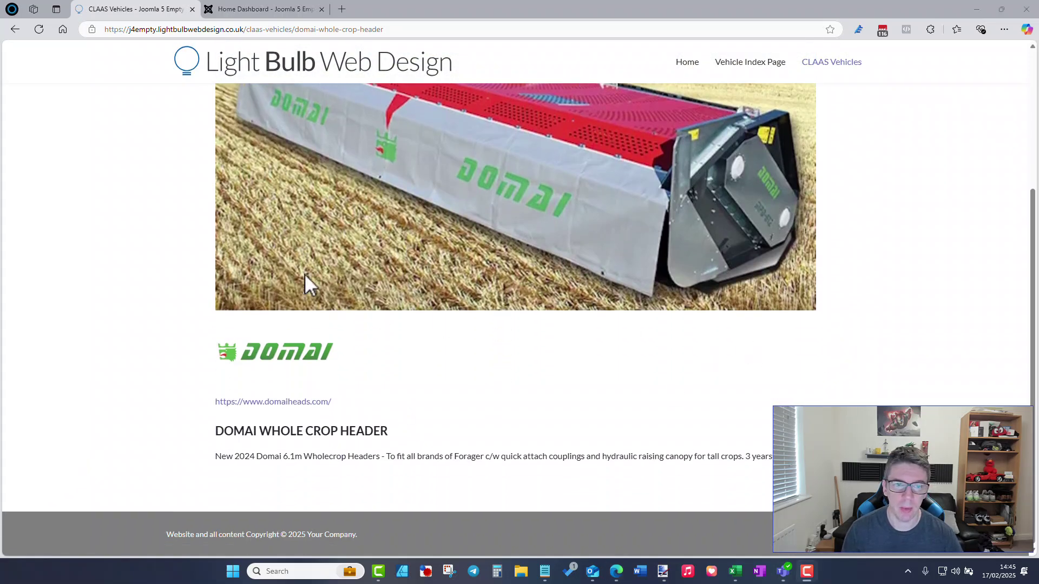
double_click(294, 431)
double_click(293, 456)
triple_click(293, 456)
click(596, 420)
Step: Check that CLAAS Vehicles lists only the Claas Tractor, then return to the Home Dashboard
scroll(712, 244, up, 3)
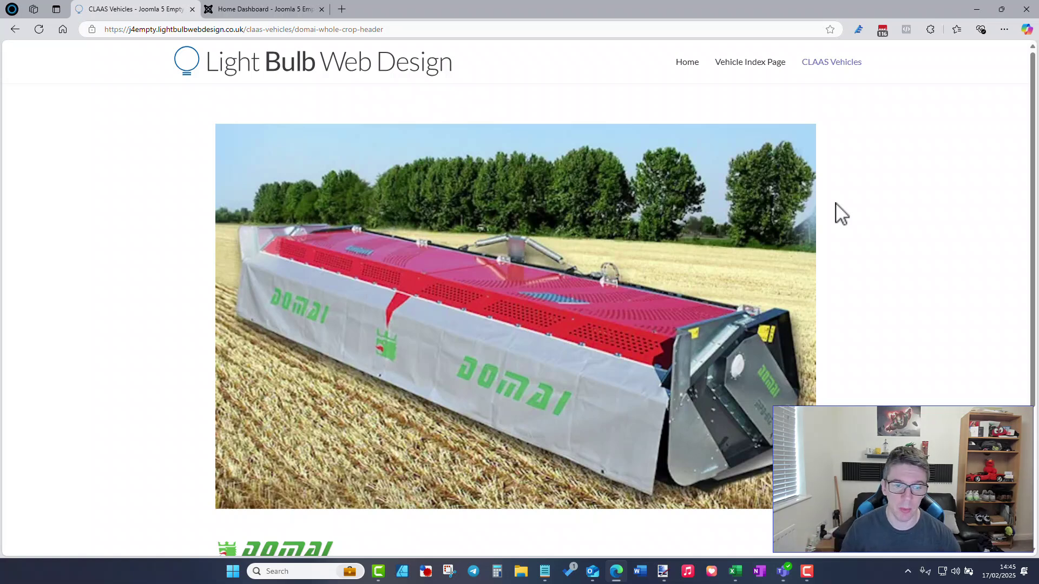
click(823, 66)
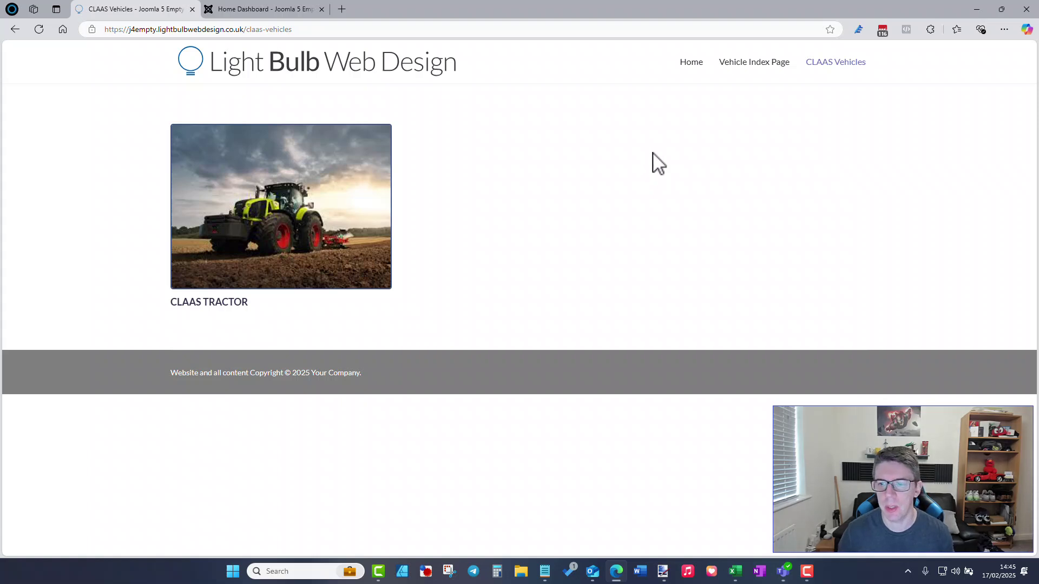
click(300, 10)
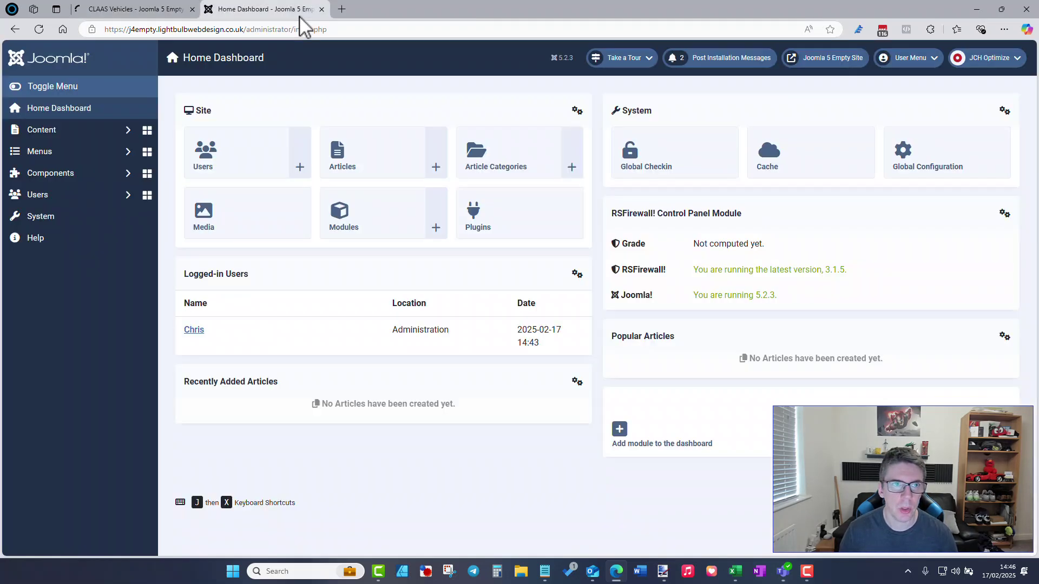
Step: Go to SP Page Builder Pro's Dynamic Content collections
click(116, 174)
click(93, 433)
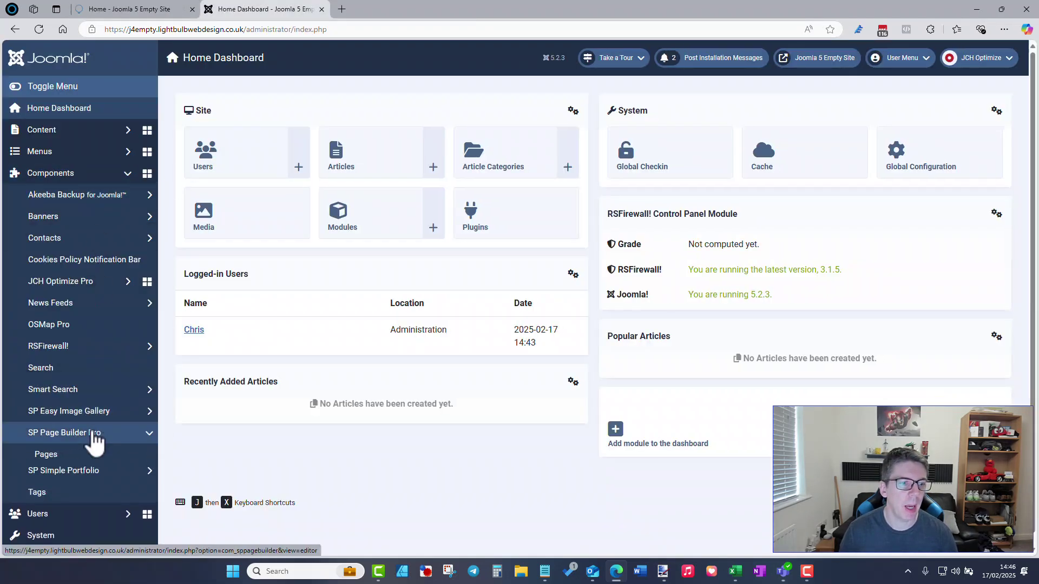
scroll(100, 411, down, 2)
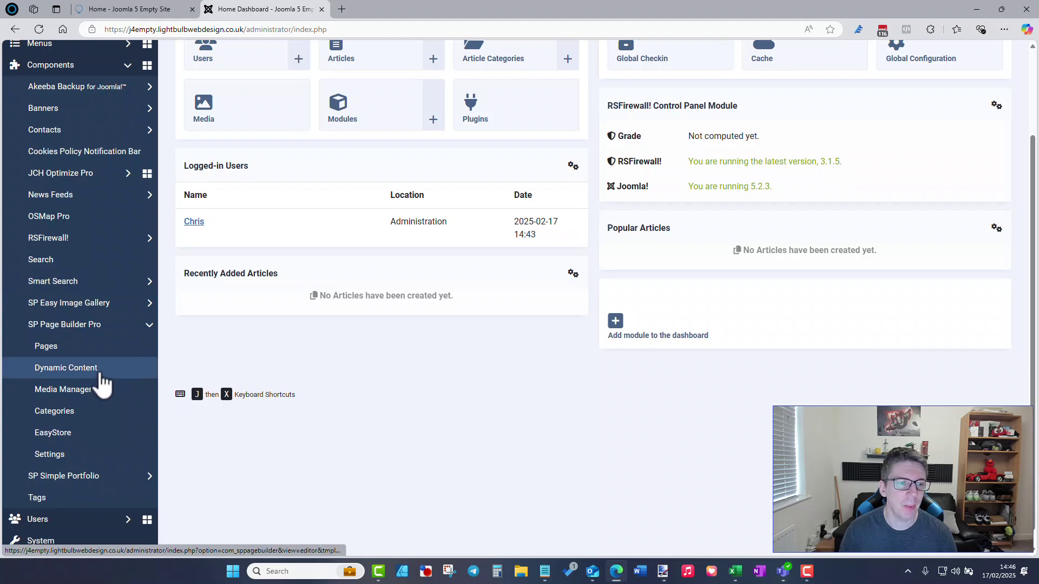
click(100, 373)
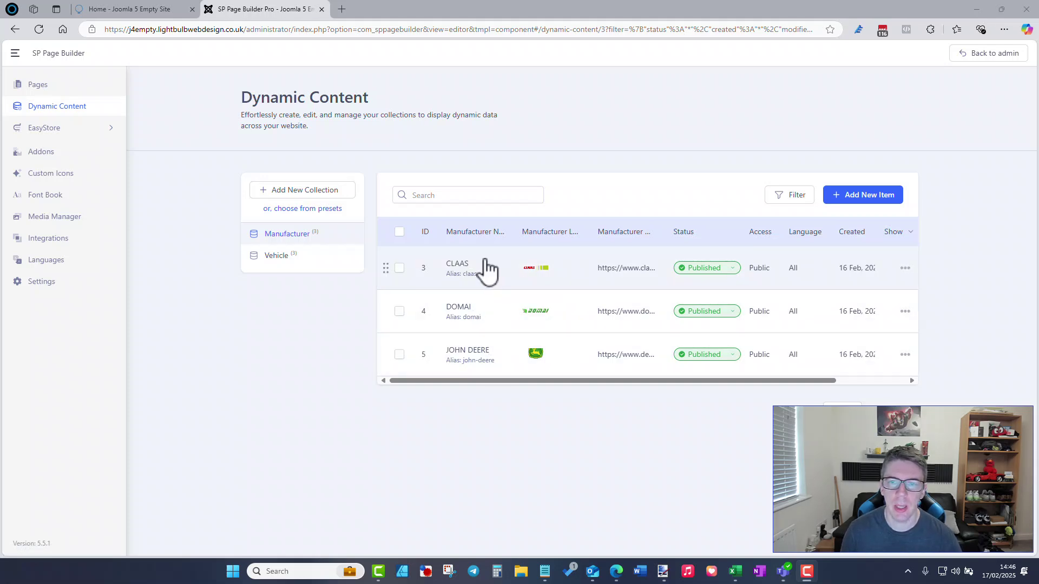
Step: Review the CLAAS manufacturer item's name and website fields, then cancel without saving
click(450, 269)
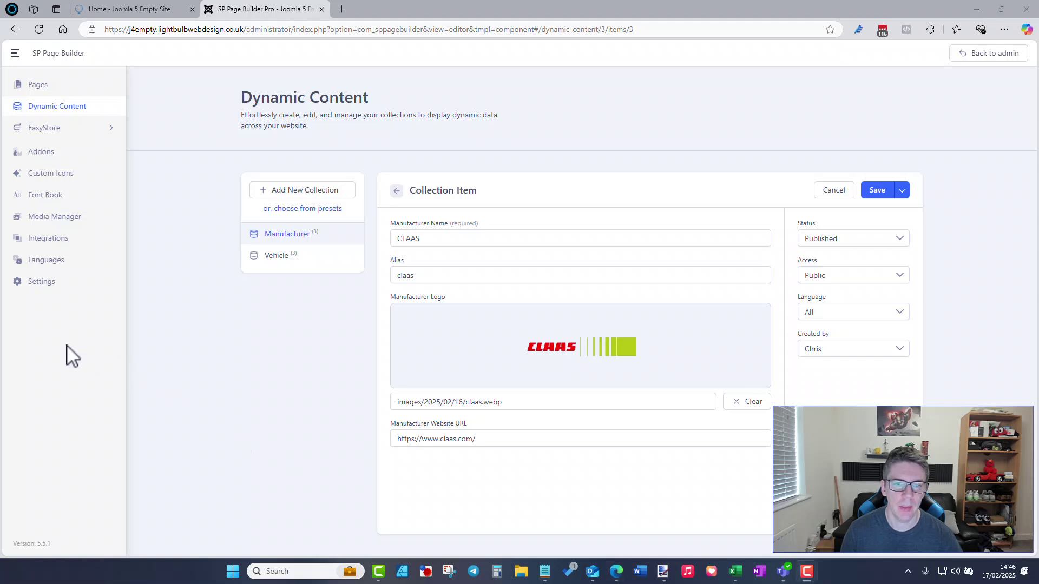
click(426, 240)
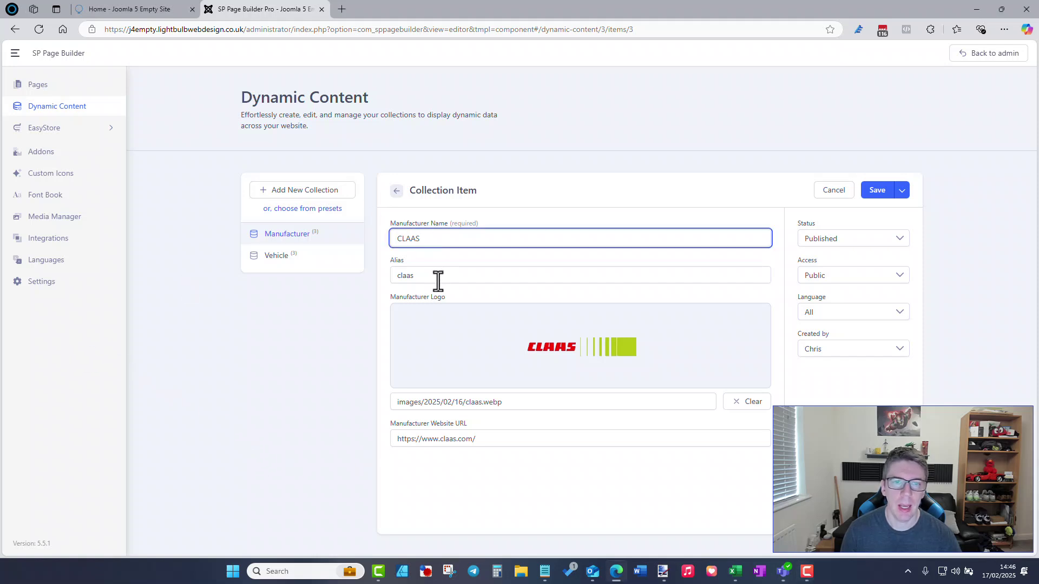
mouse_move(455, 351)
drag(487, 440, 394, 490)
click(581, 509)
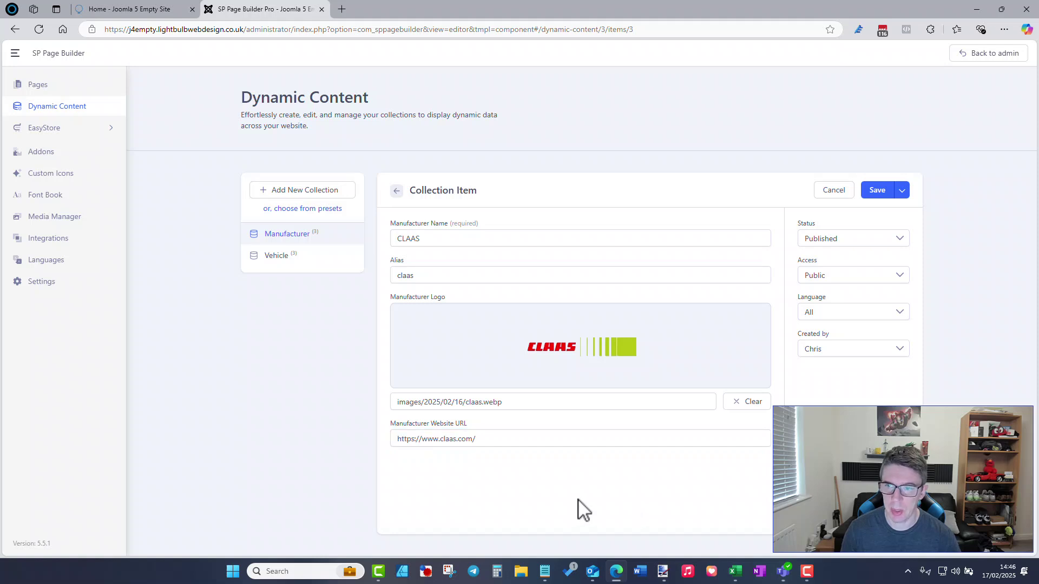
click(836, 194)
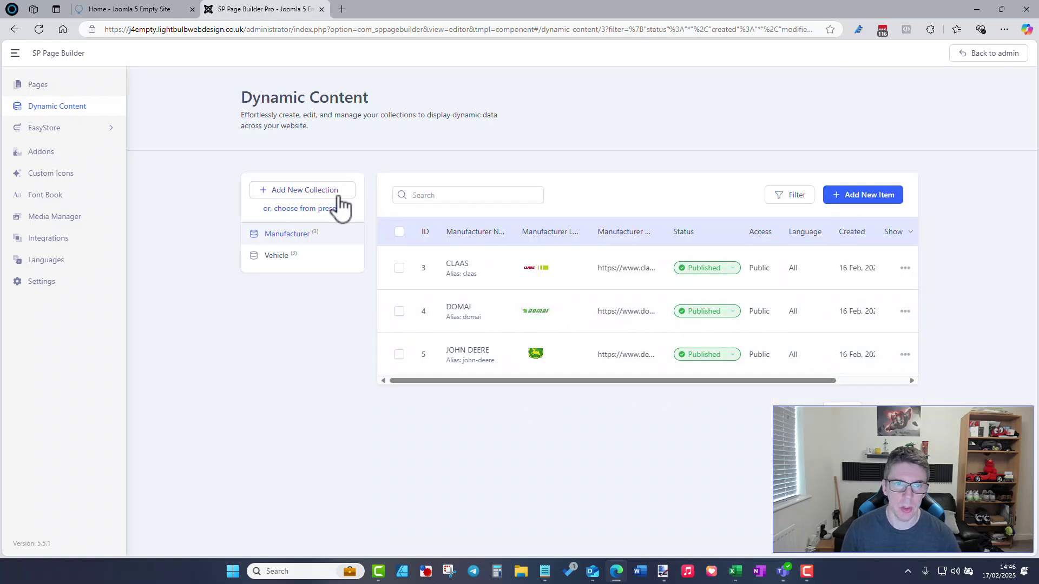
click(354, 235)
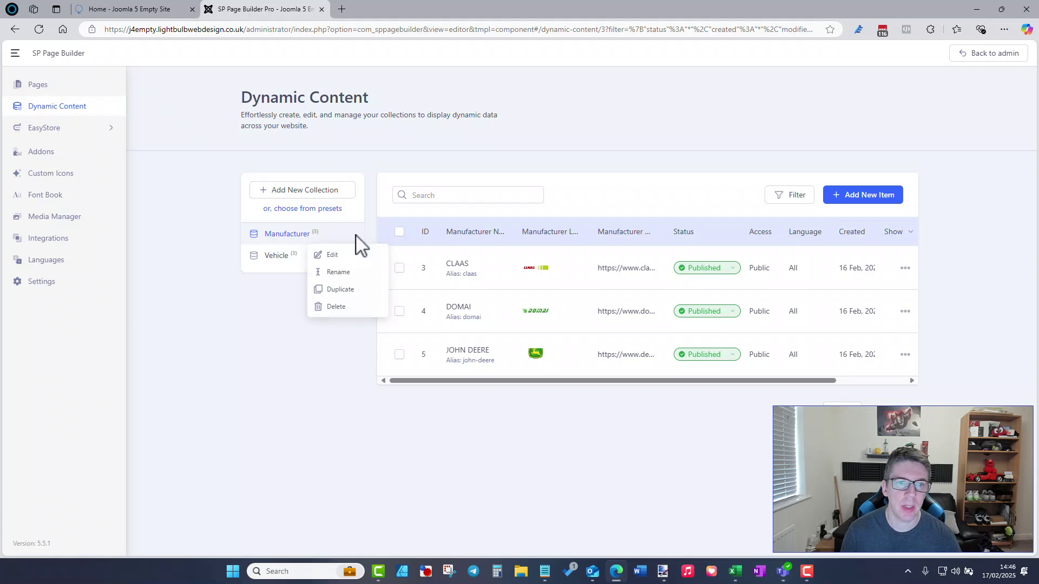
click(332, 256)
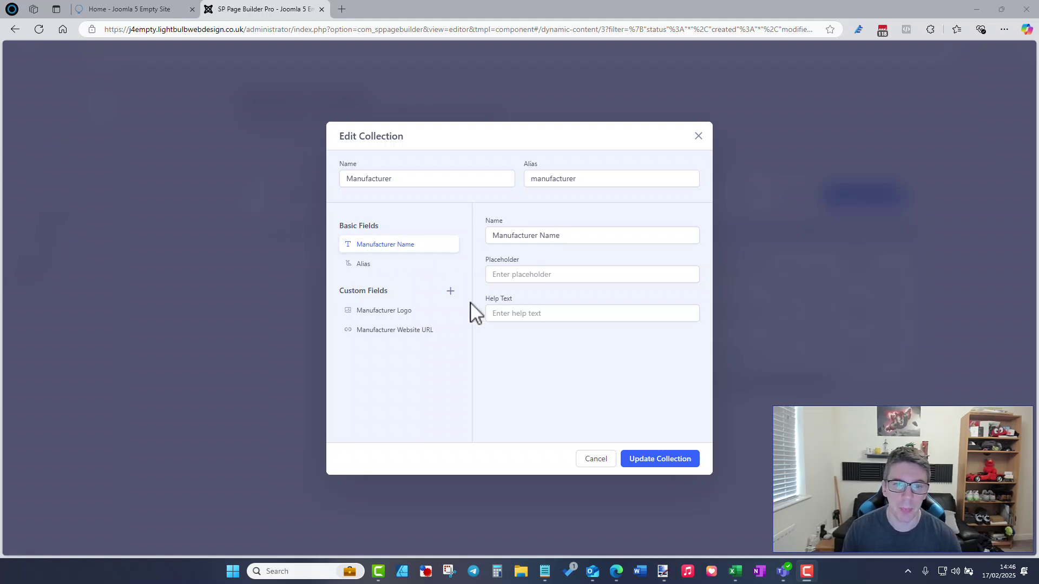
click(401, 317)
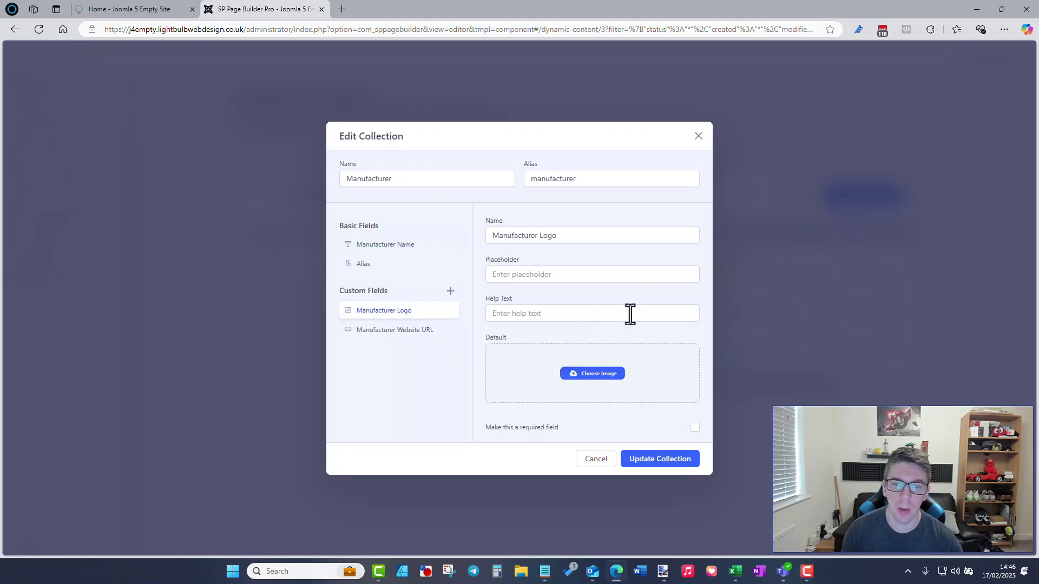
click(425, 331)
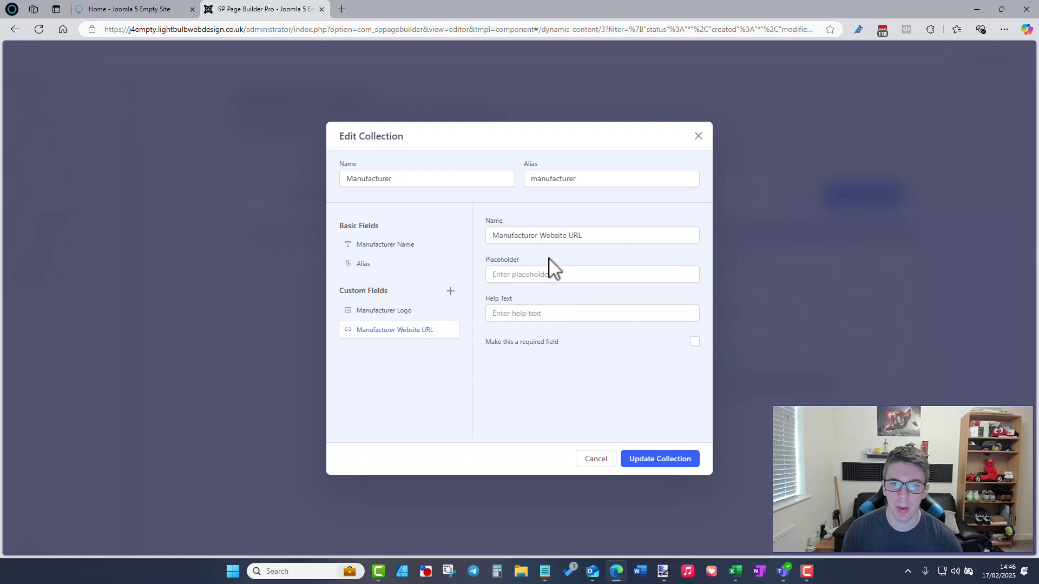
click(610, 464)
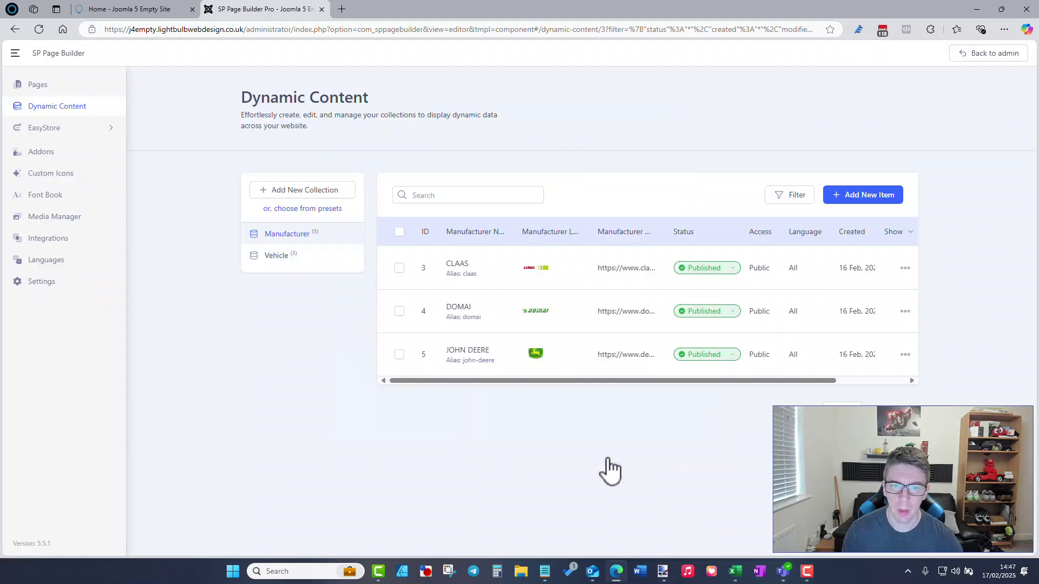
Step: Review the Vehicle collection's Description, Image and Manufacturer reference field settings
click(277, 256)
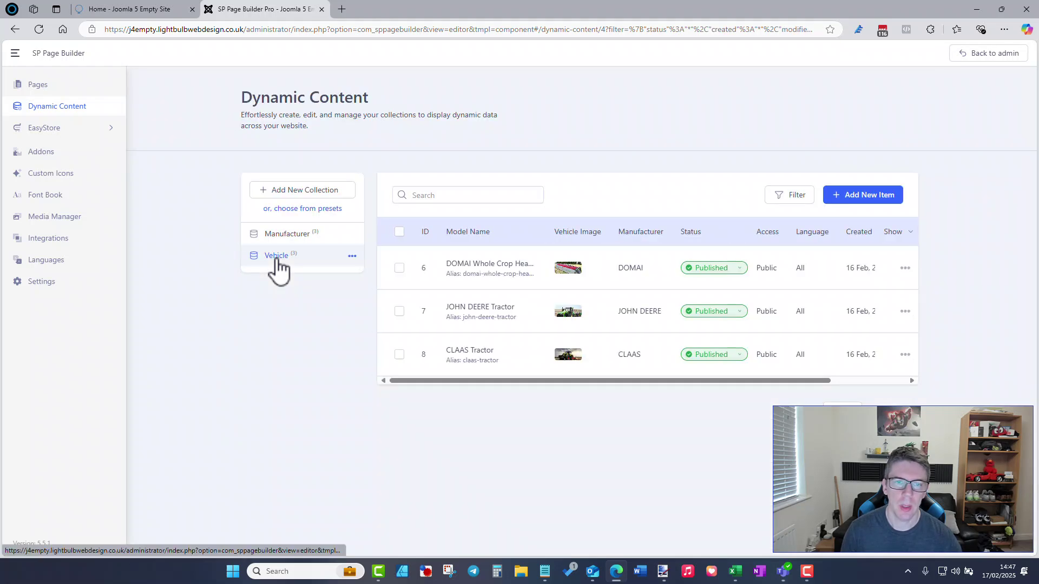
click(351, 257)
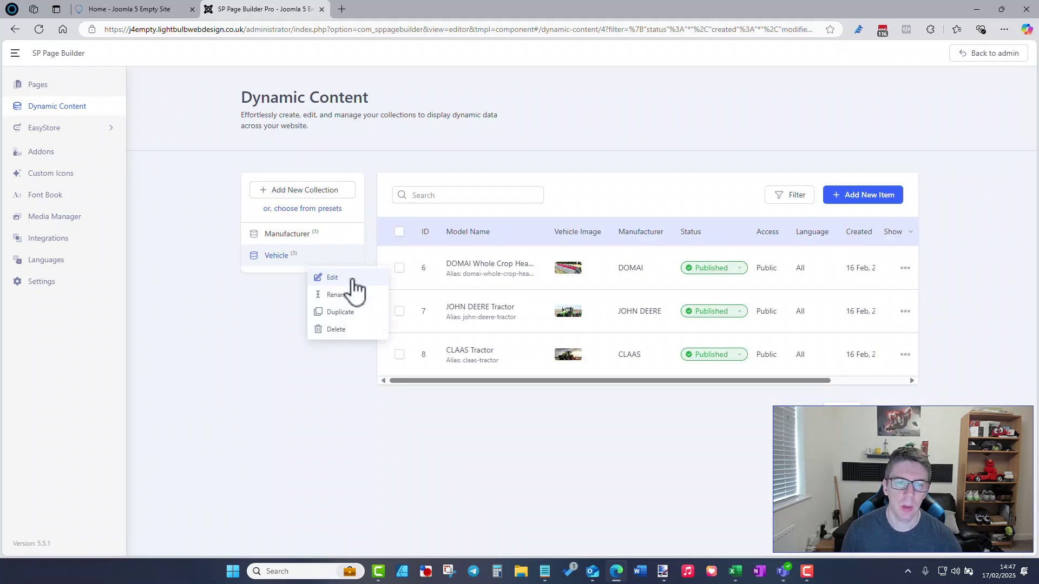
click(352, 279)
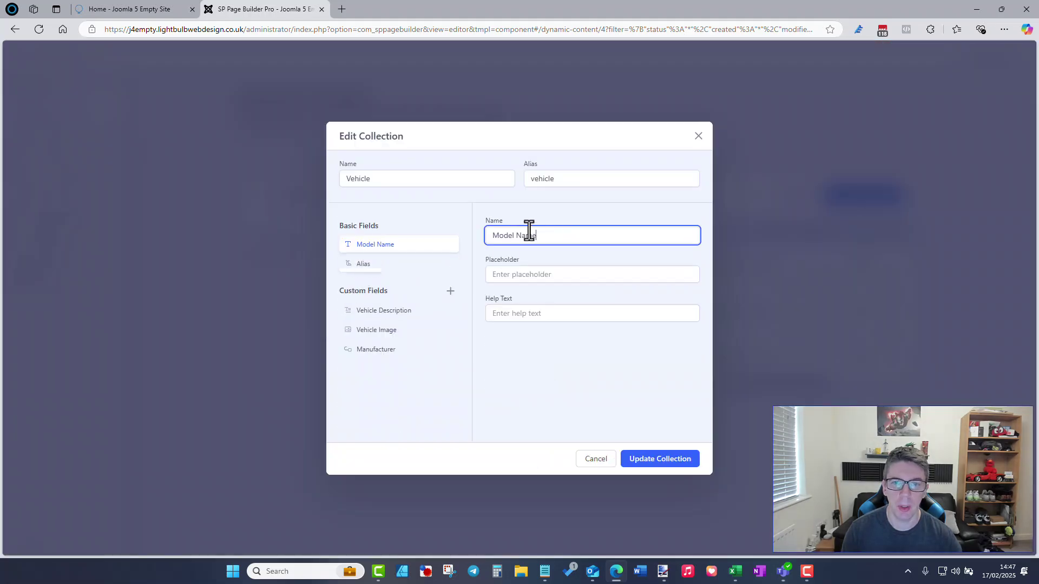
click(407, 314)
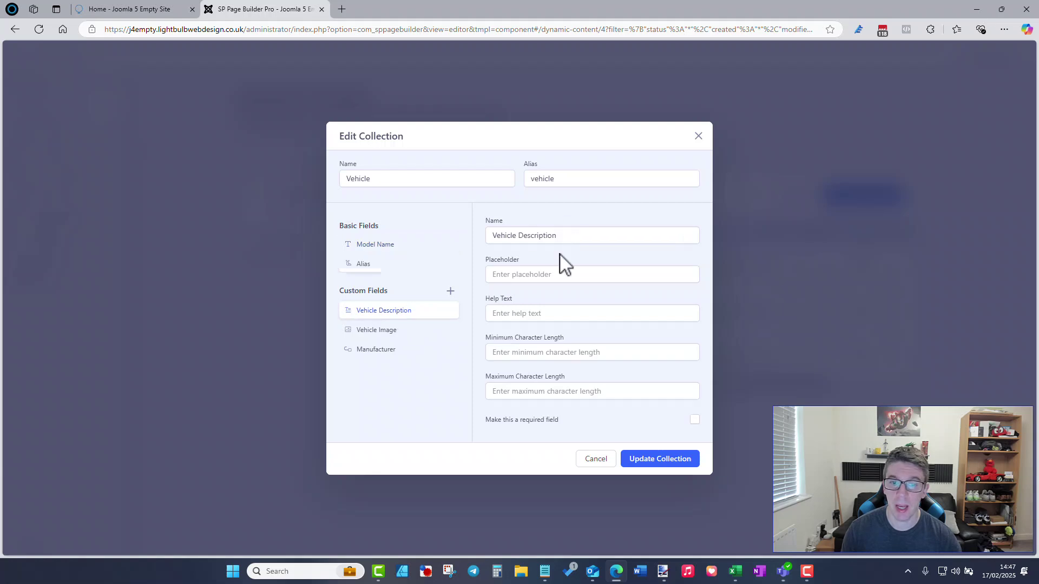
click(414, 330)
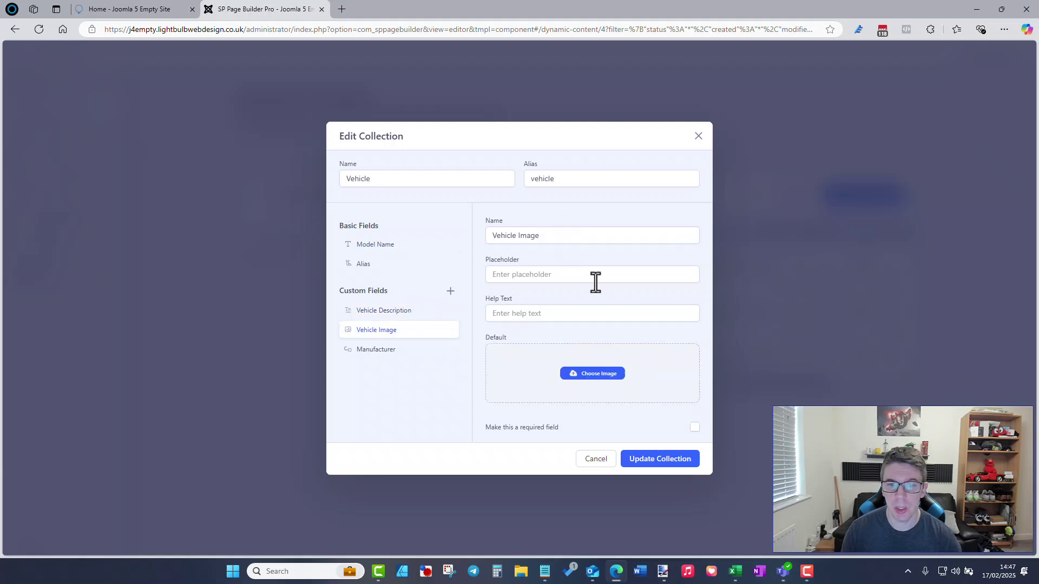
click(402, 355)
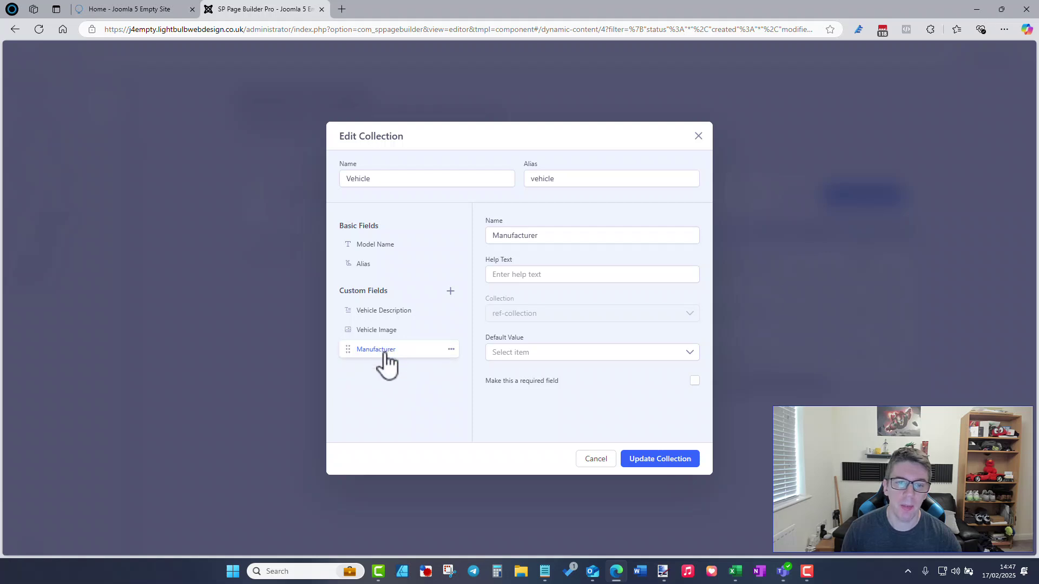
click(452, 353)
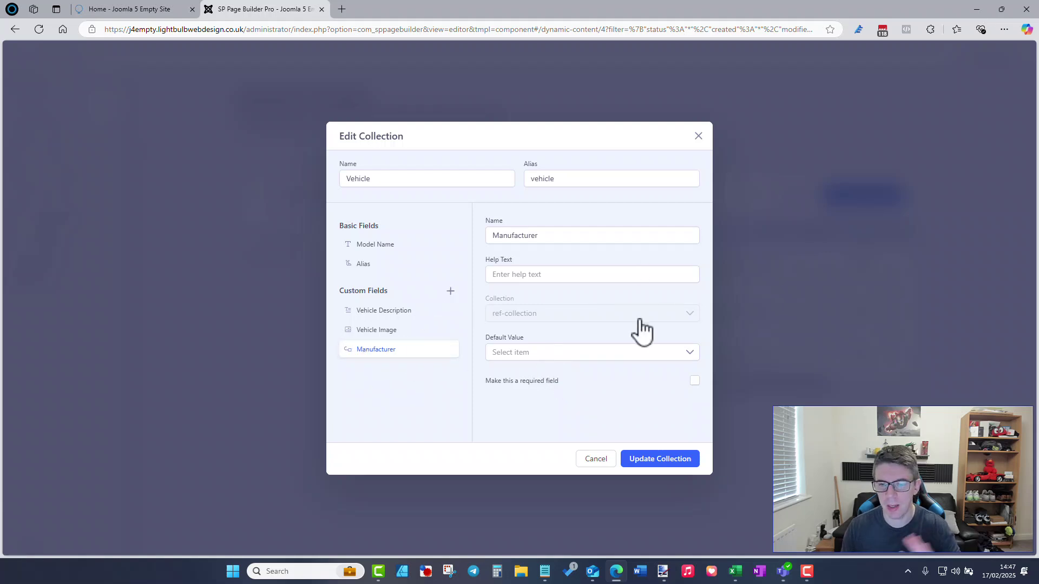
Step: Try adding a second Manufacturer reference field, check its Default Value list, then discard changes
click(451, 292)
mouse_move(494, 465)
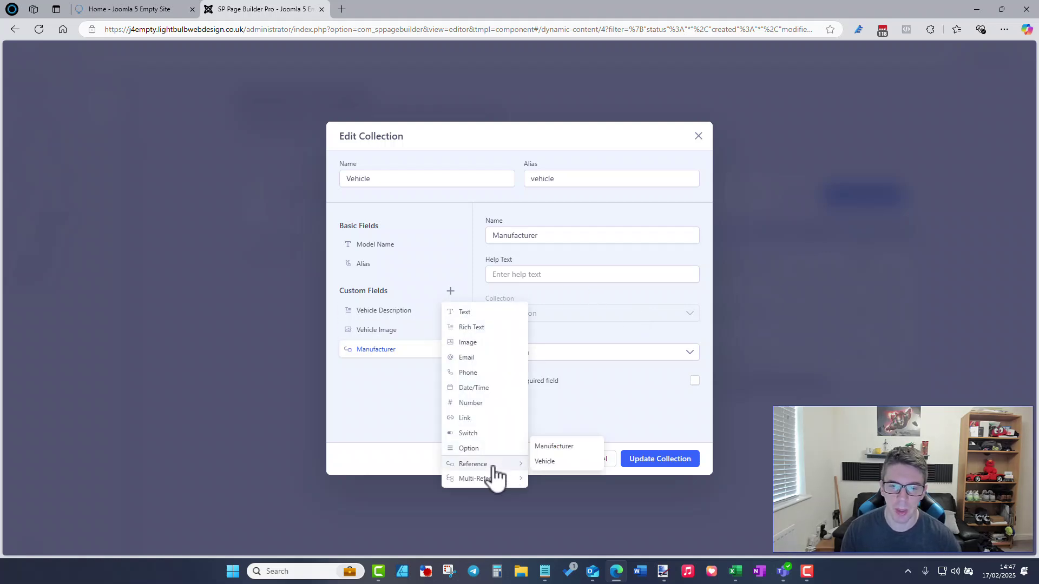
click(553, 448)
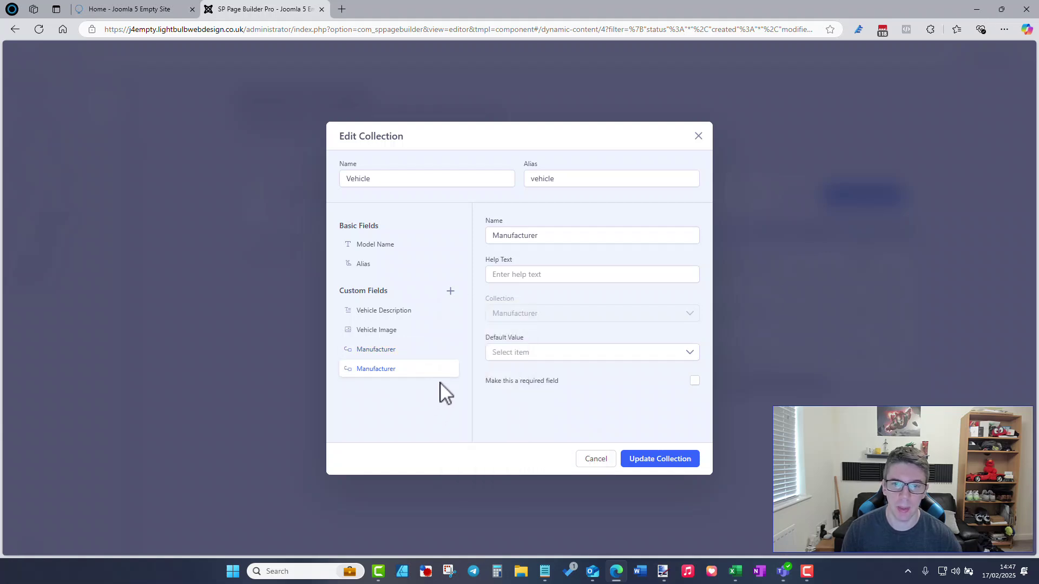
click(525, 358)
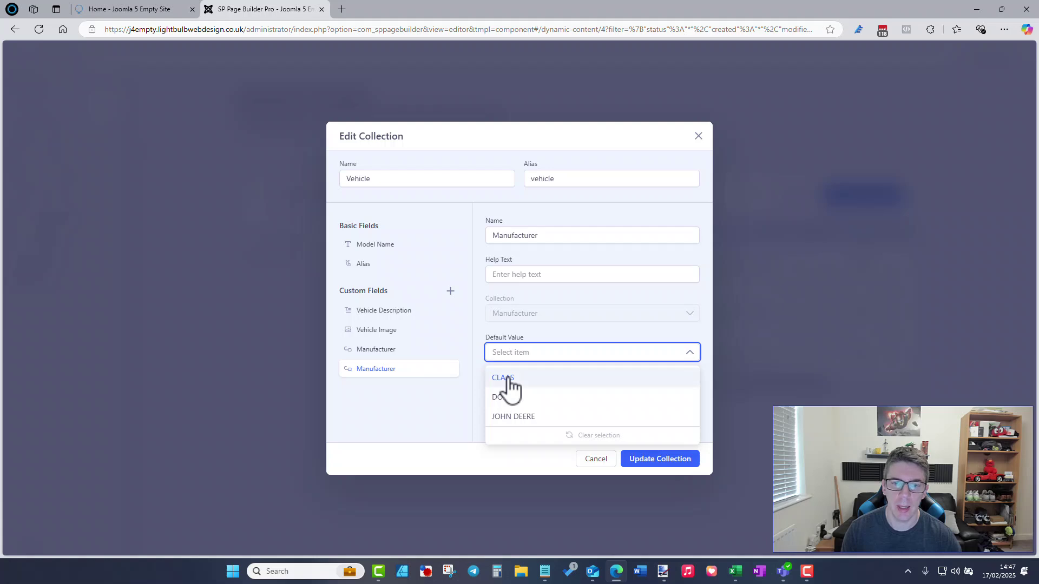
click(511, 332)
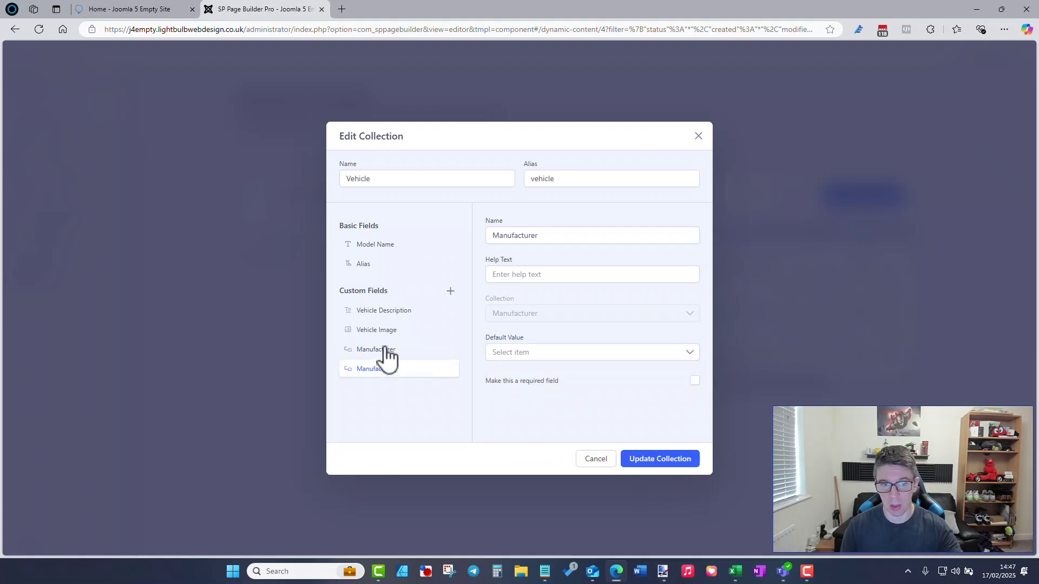
click(589, 459)
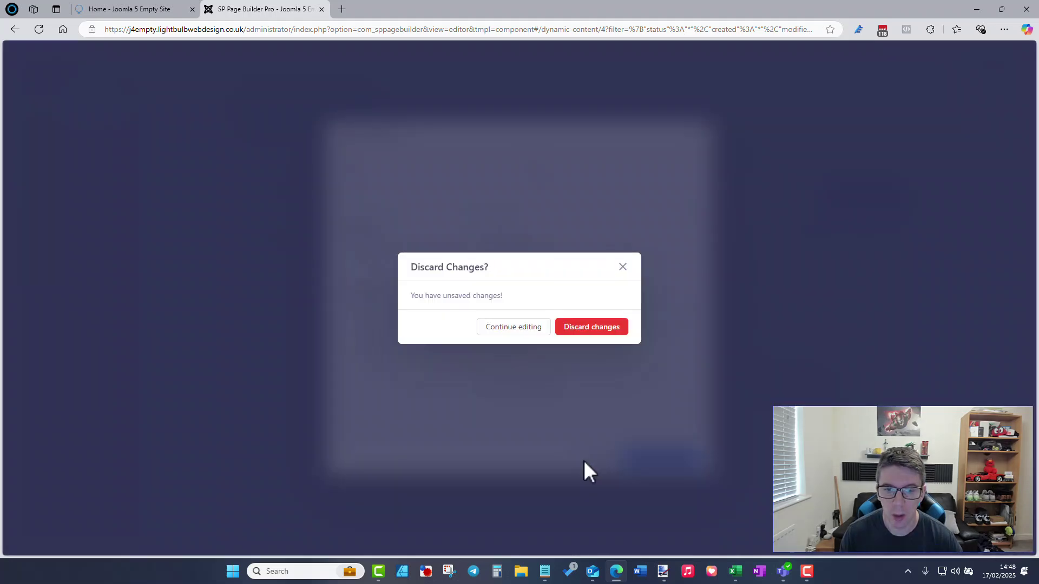
click(583, 330)
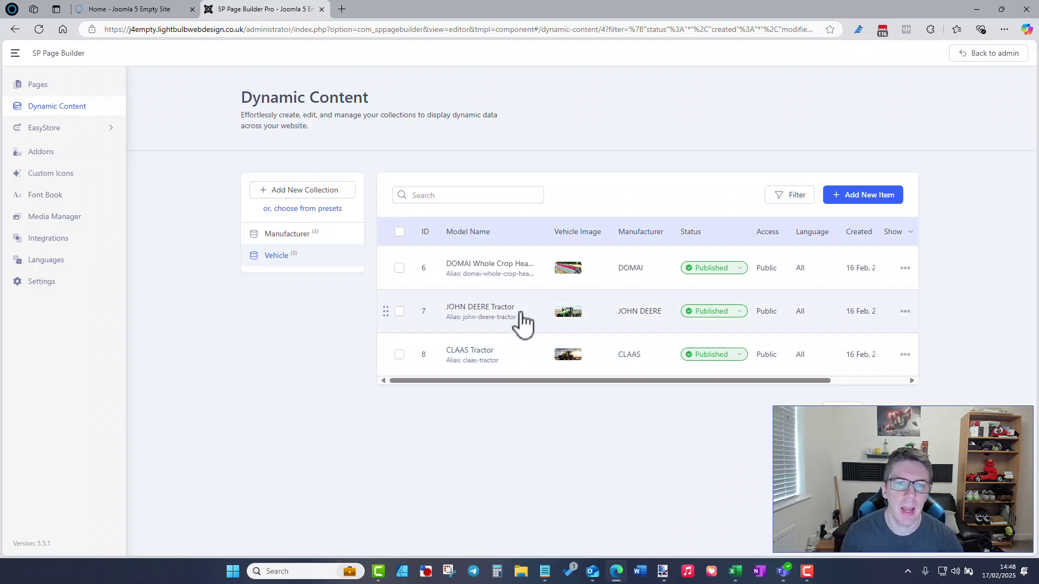
Step: Open the DOMAI Whole Crop Header item and review its model name, description and alias
click(500, 267)
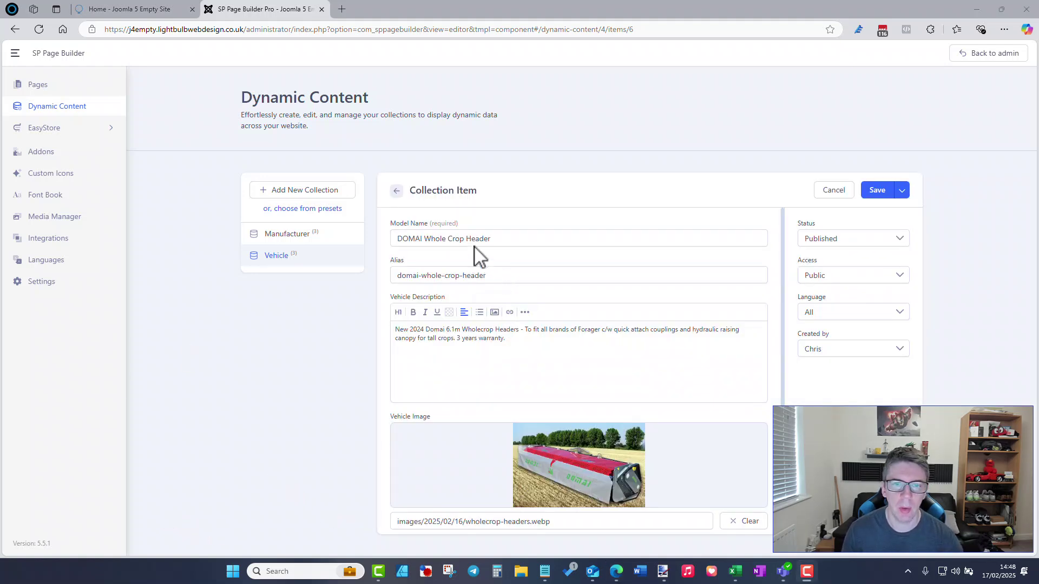
drag(498, 239, 349, 232)
drag(527, 342, 206, 325)
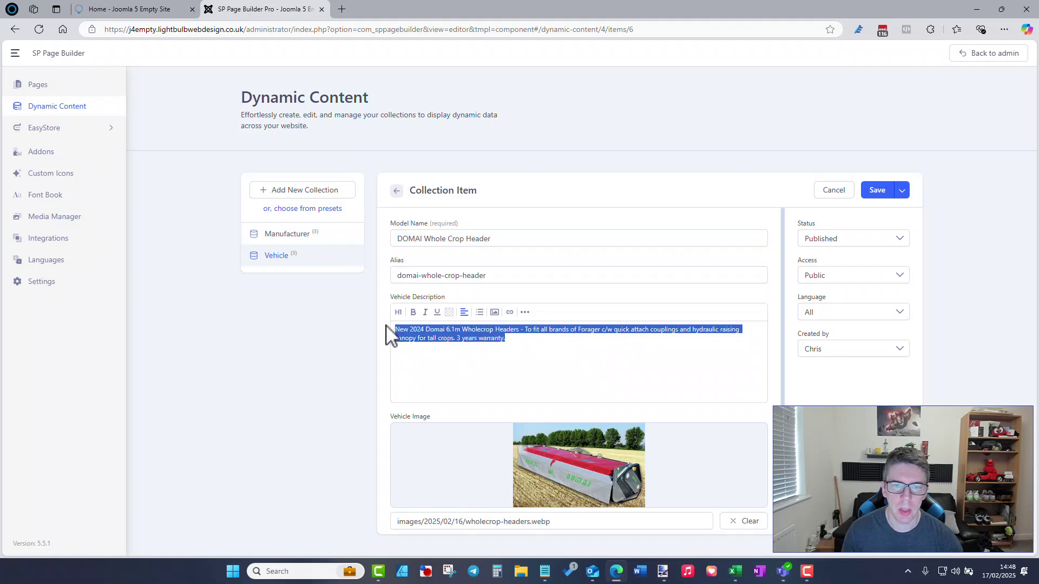
drag(494, 275, 352, 278)
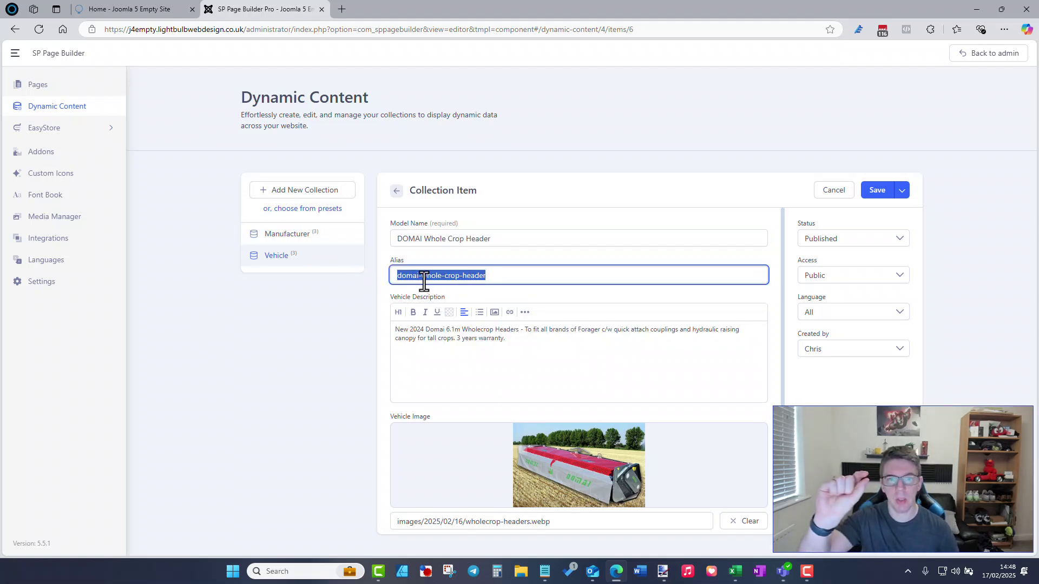
drag(403, 243, 563, 269)
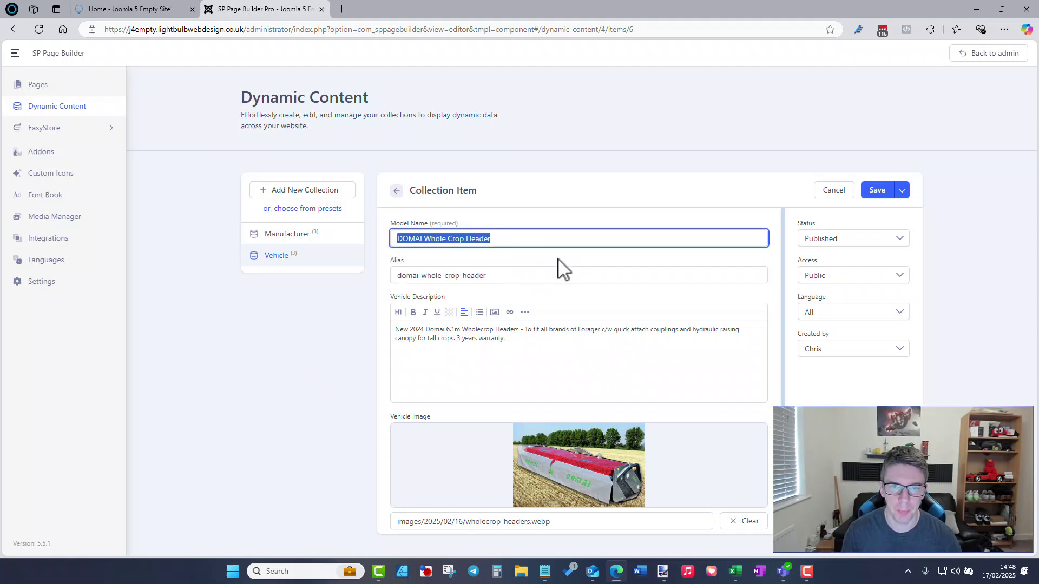
click(499, 240)
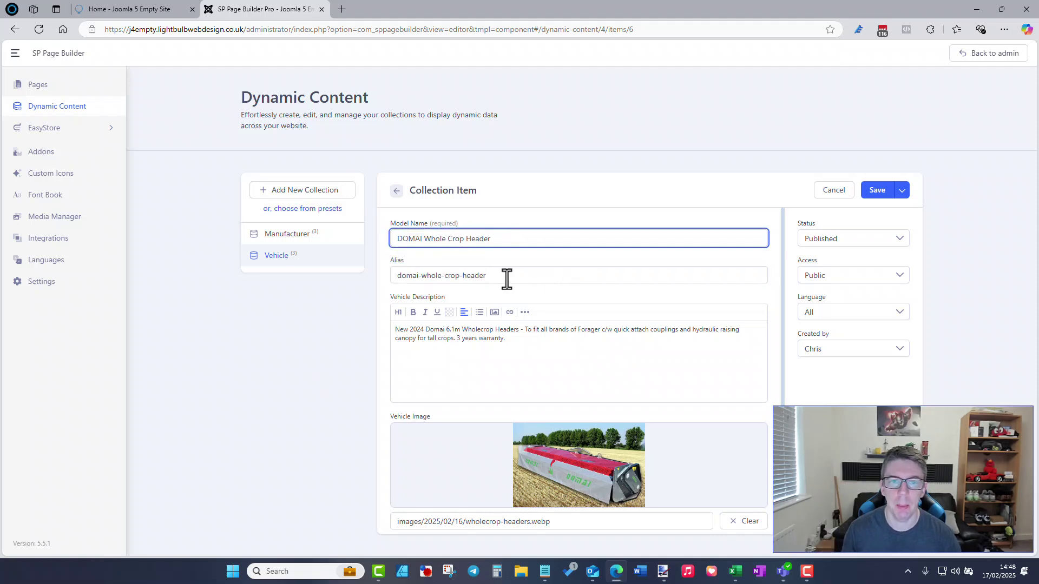
Step: Check the Manufacturer choices, leaving it set to DOMAI
scroll(420, 427, down, 2)
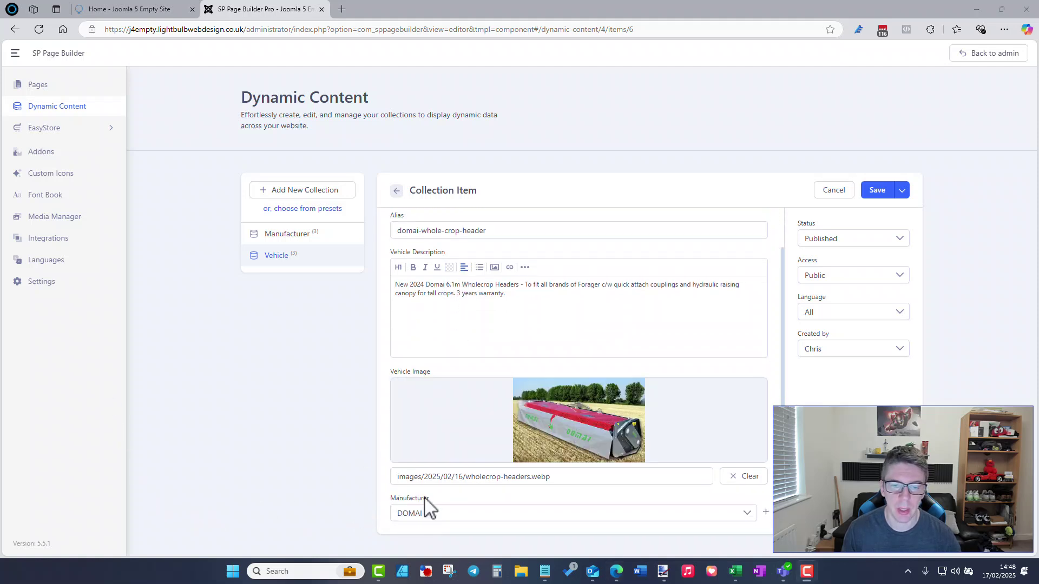
click(424, 516)
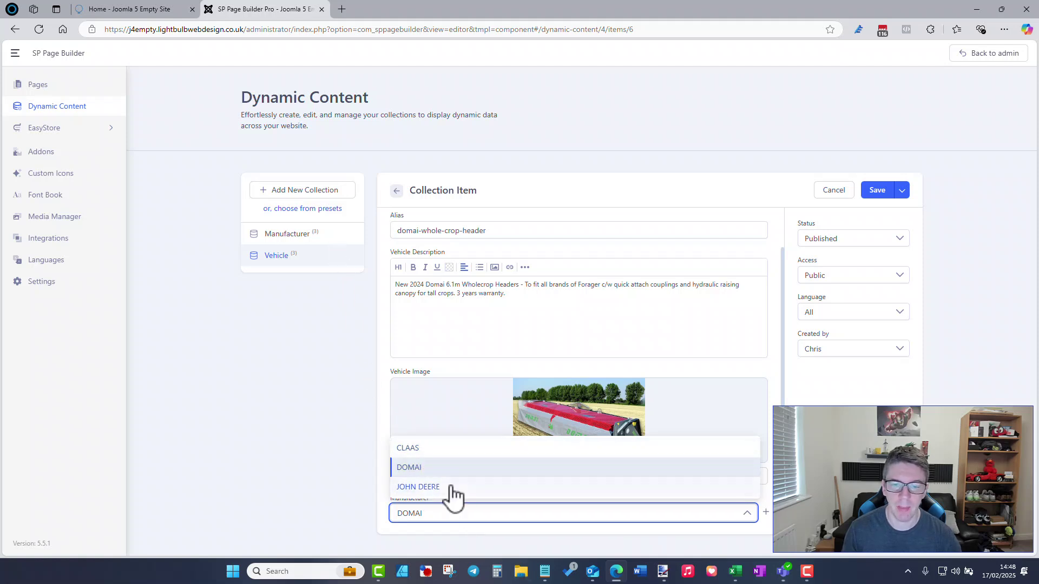
click(336, 501)
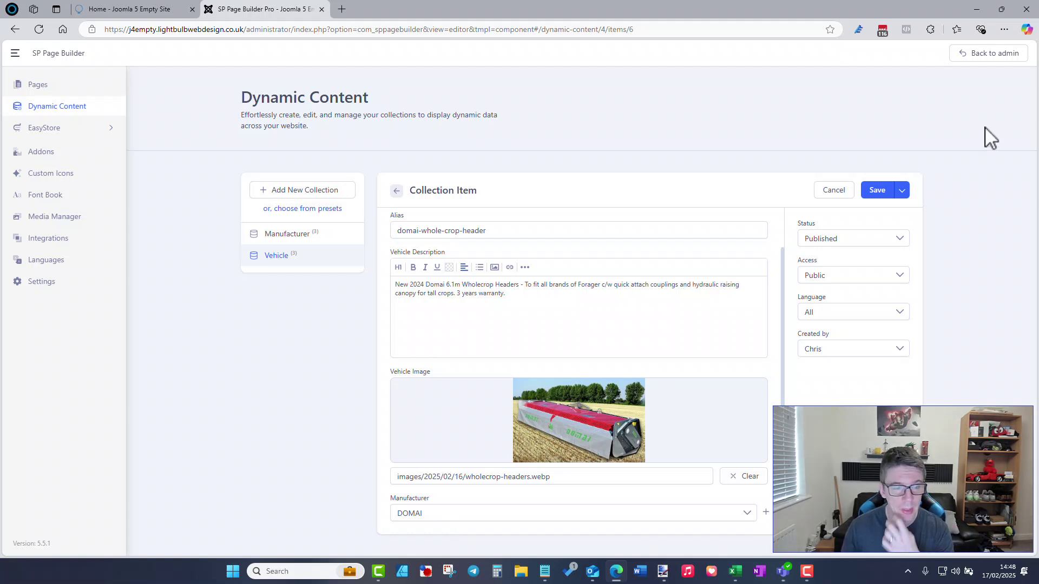
Step: Return to the administrator and open SP Page Builder Pro's Pages list
click(1001, 55)
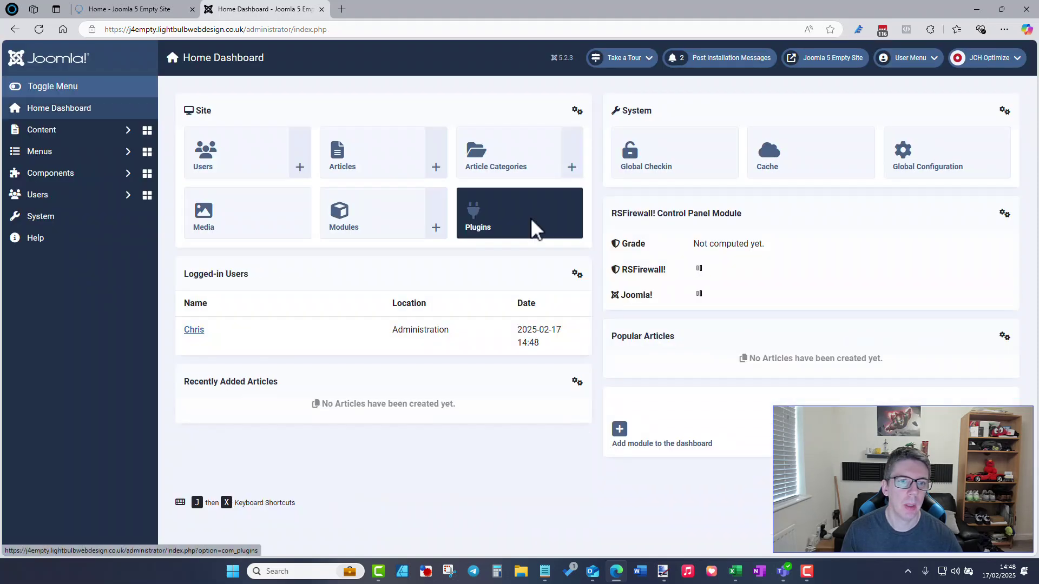
click(60, 173)
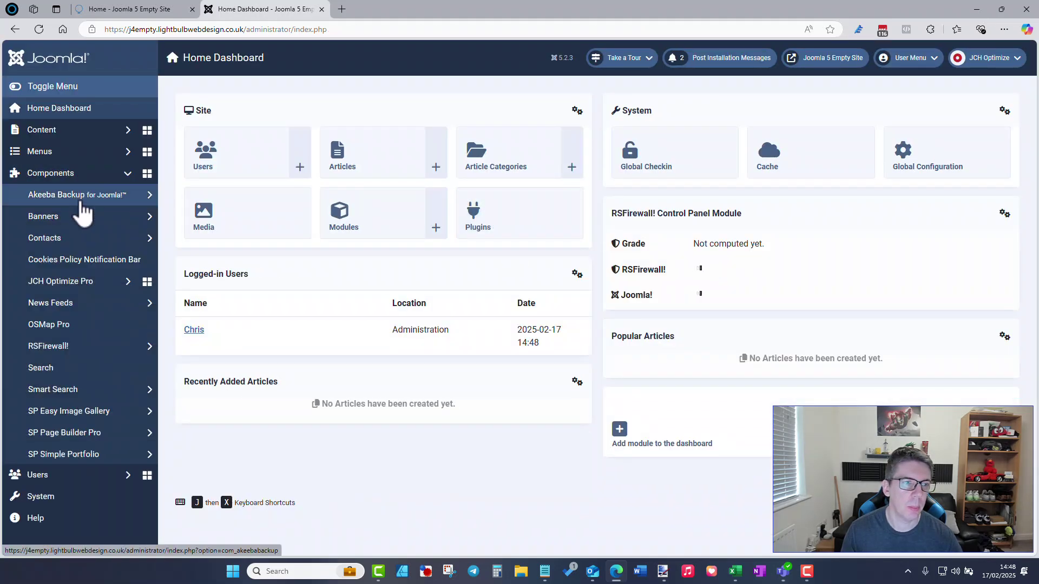
click(103, 435)
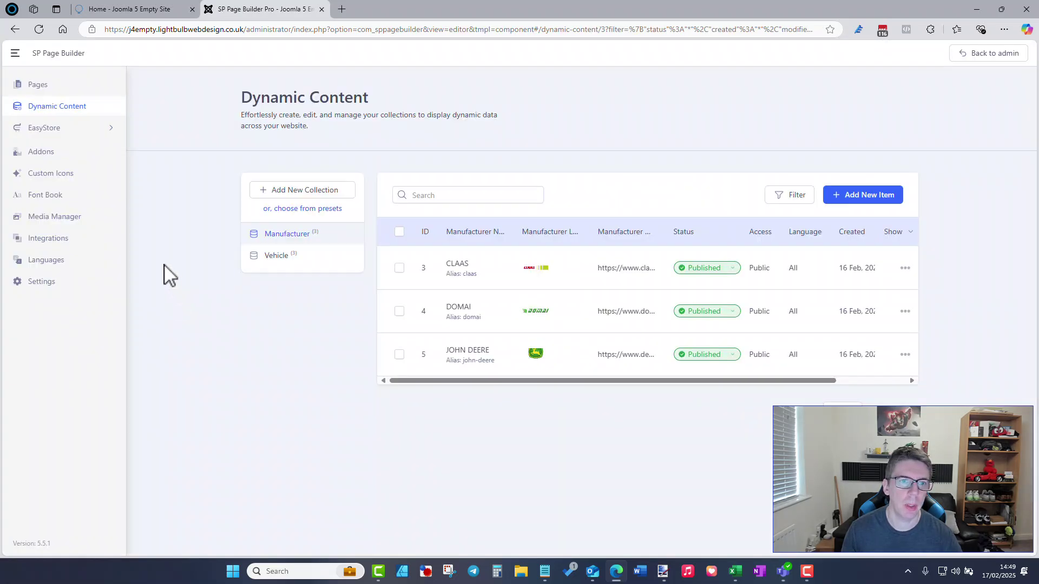
click(54, 92)
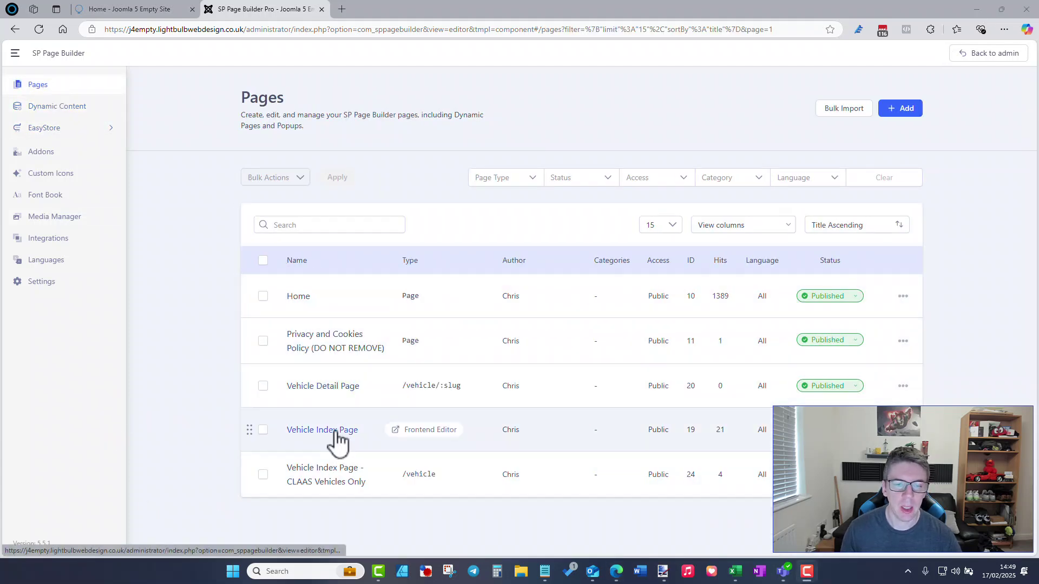
Step: Compare the live Vehicle Index Page with the Pages list
click(180, 10)
click(765, 64)
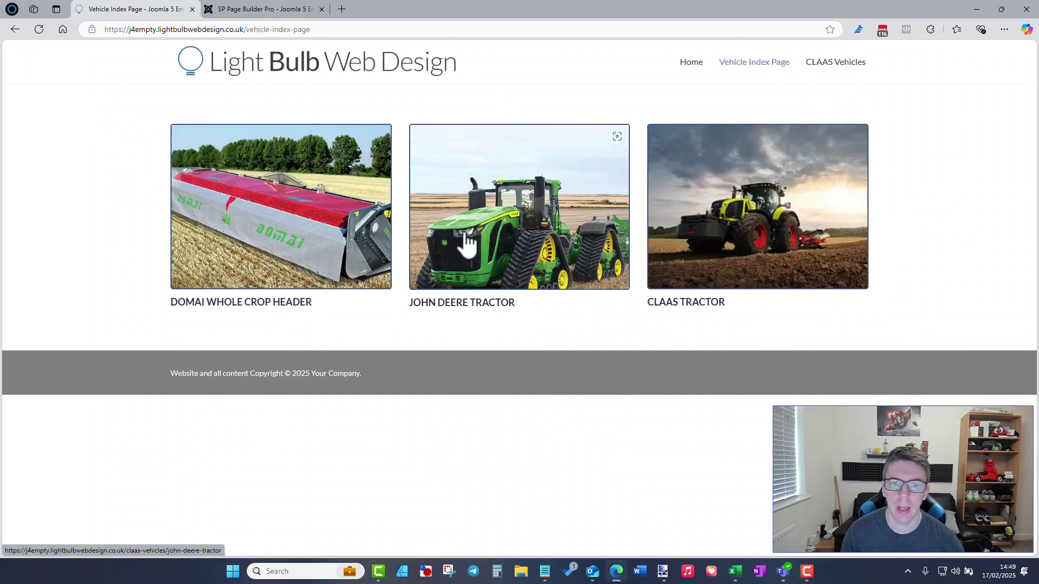
click(301, 9)
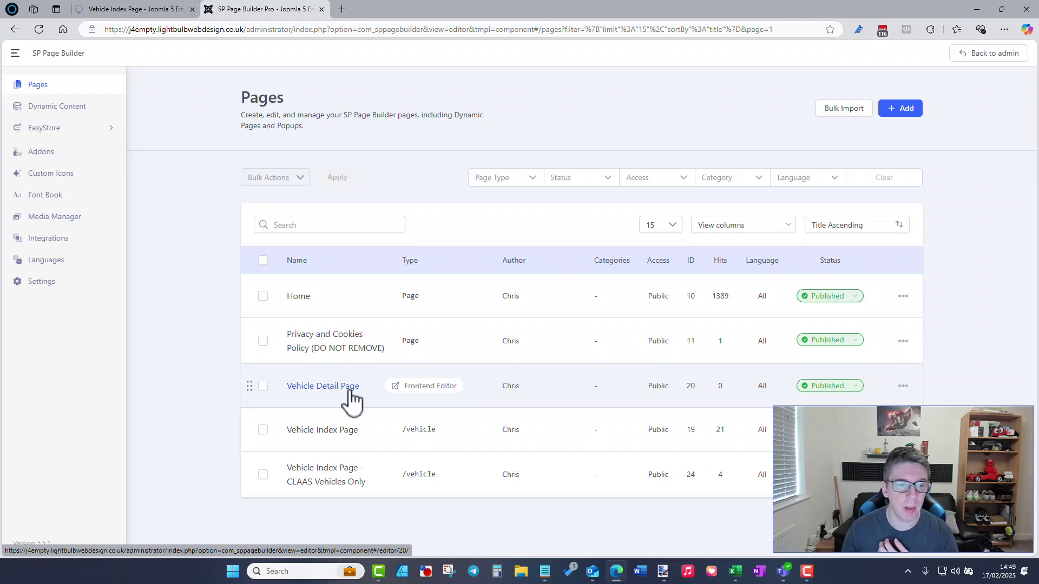
click(136, 9)
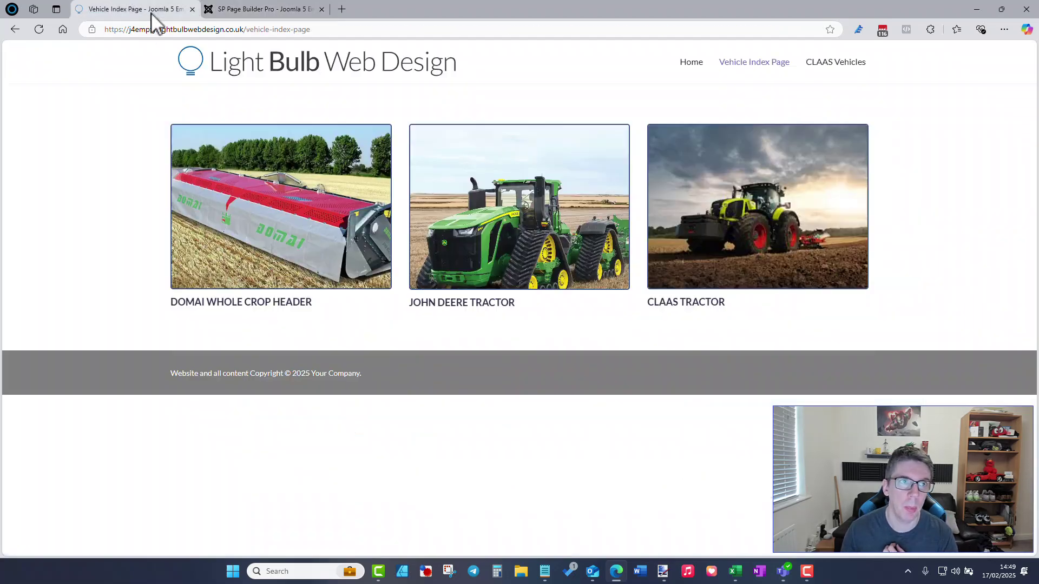
click(324, 6)
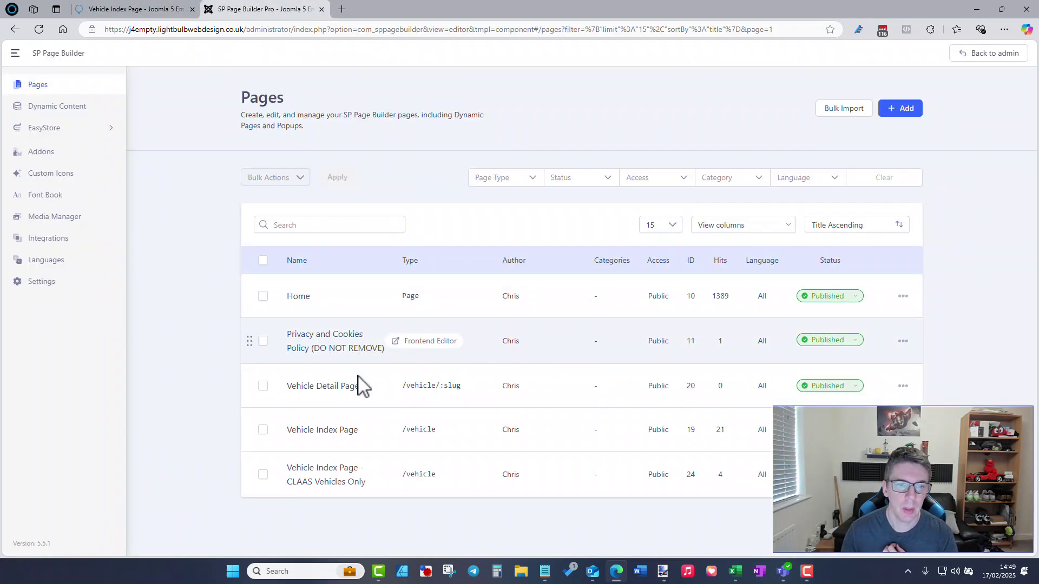
Step: Open Vehicle Index Page in the page editor and compare it with the live page
click(349, 432)
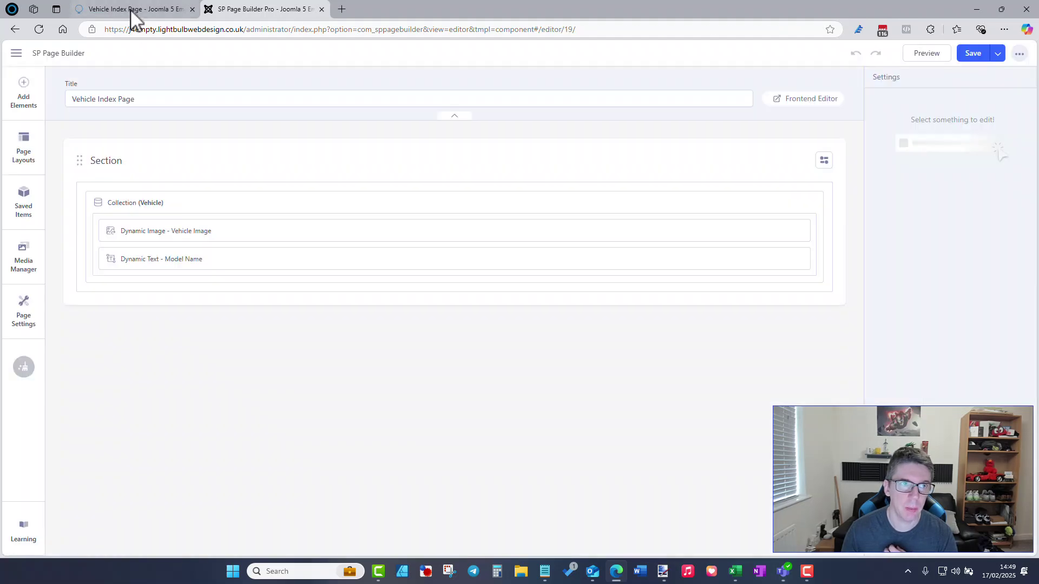
click(133, 11)
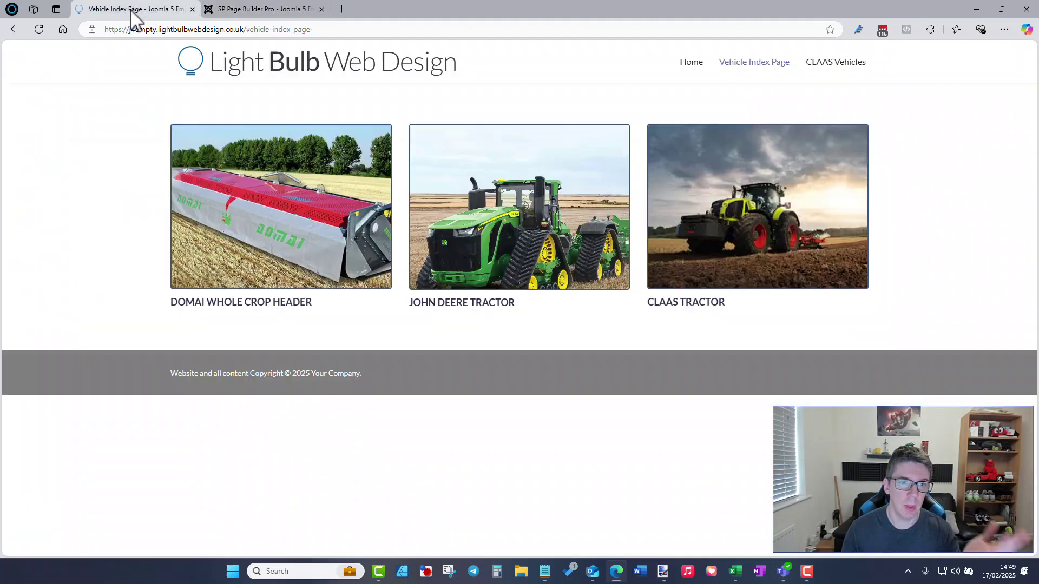
click(228, 11)
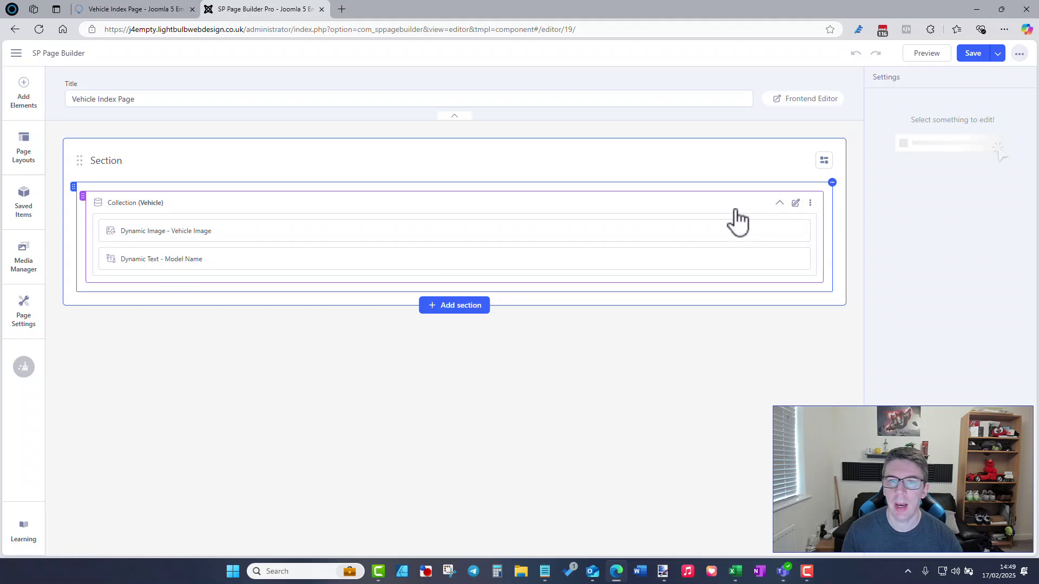
click(795, 204)
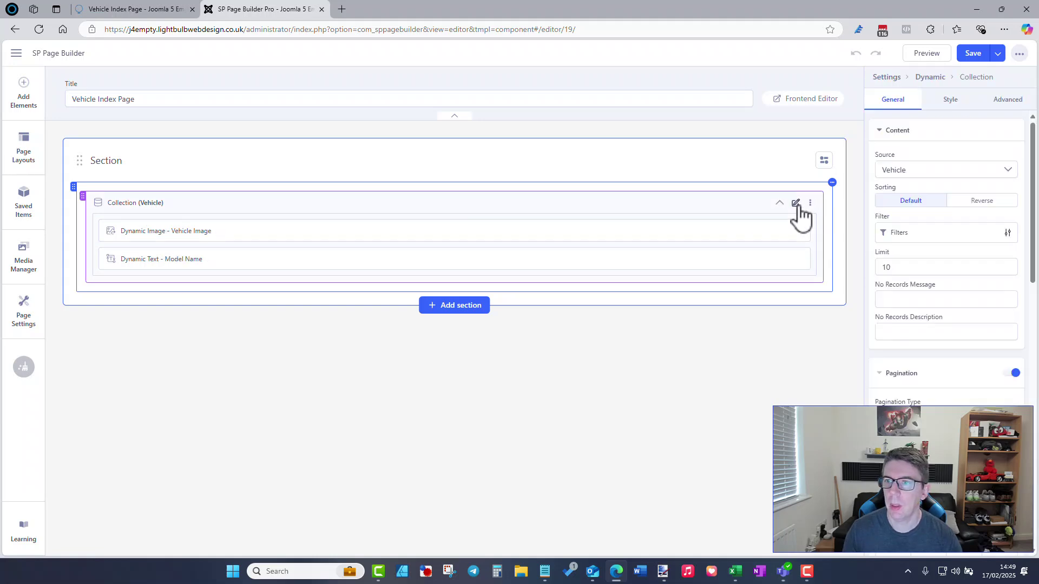
click(896, 171)
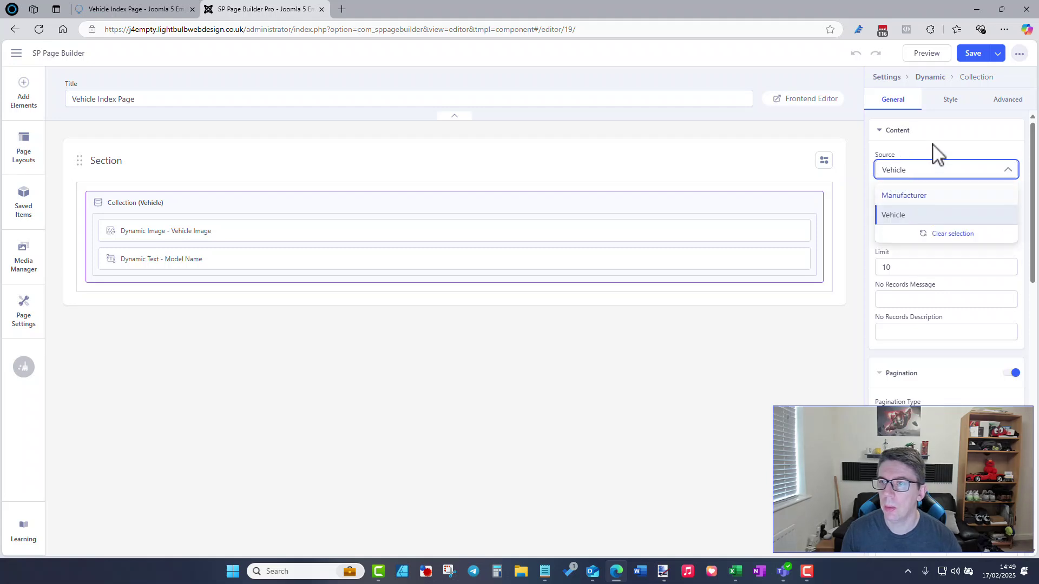
click(933, 131)
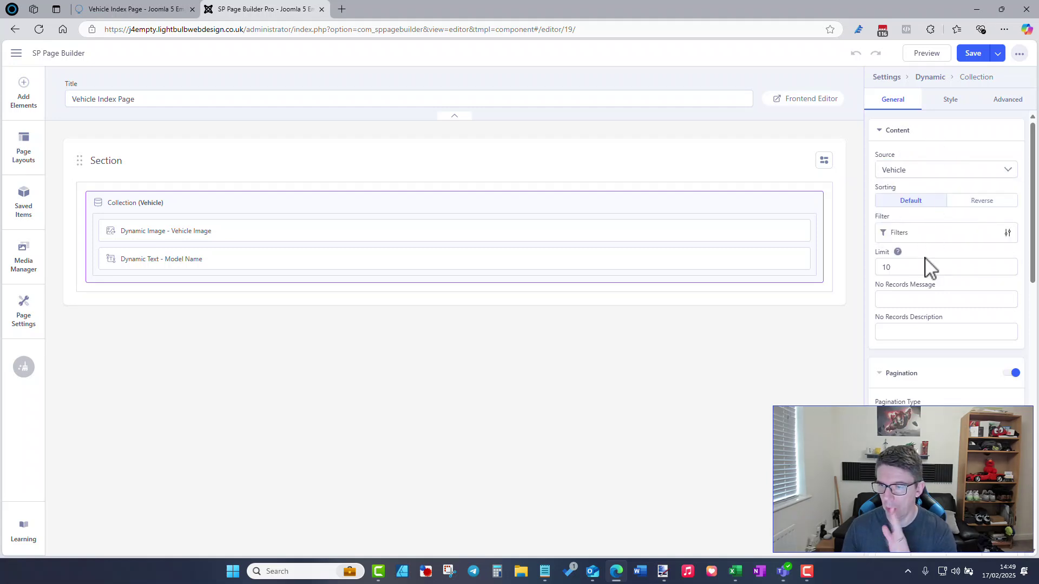
scroll(928, 267, down, 1)
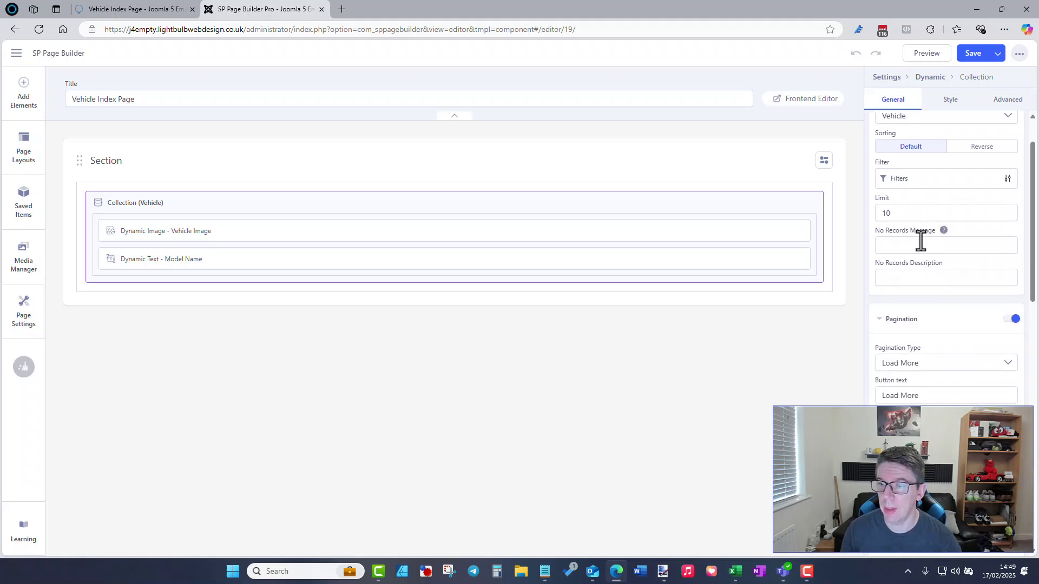
scroll(925, 268, down, 2)
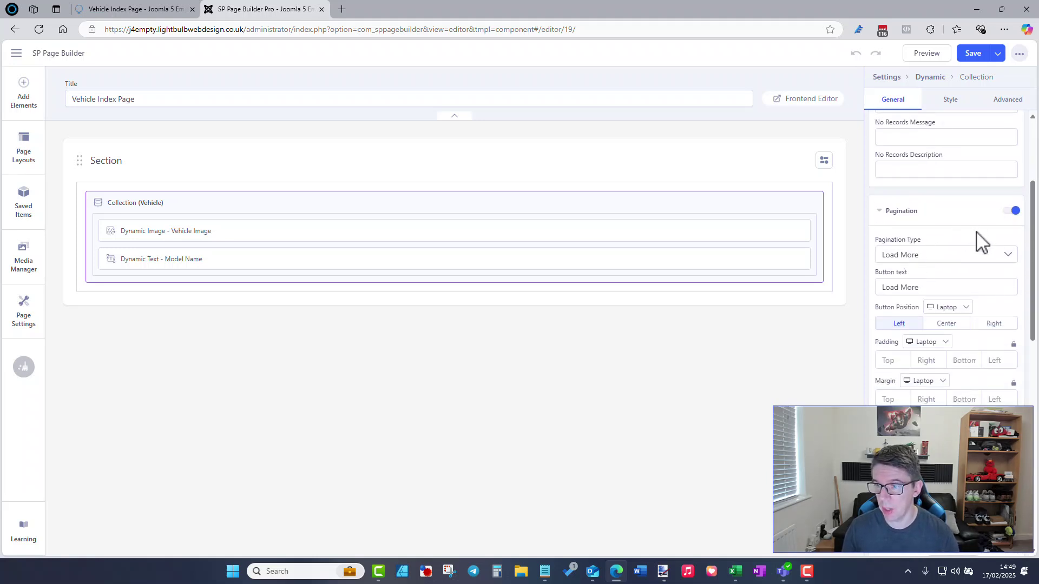
scroll(981, 241, down, 2)
scroll(930, 374, down, 10)
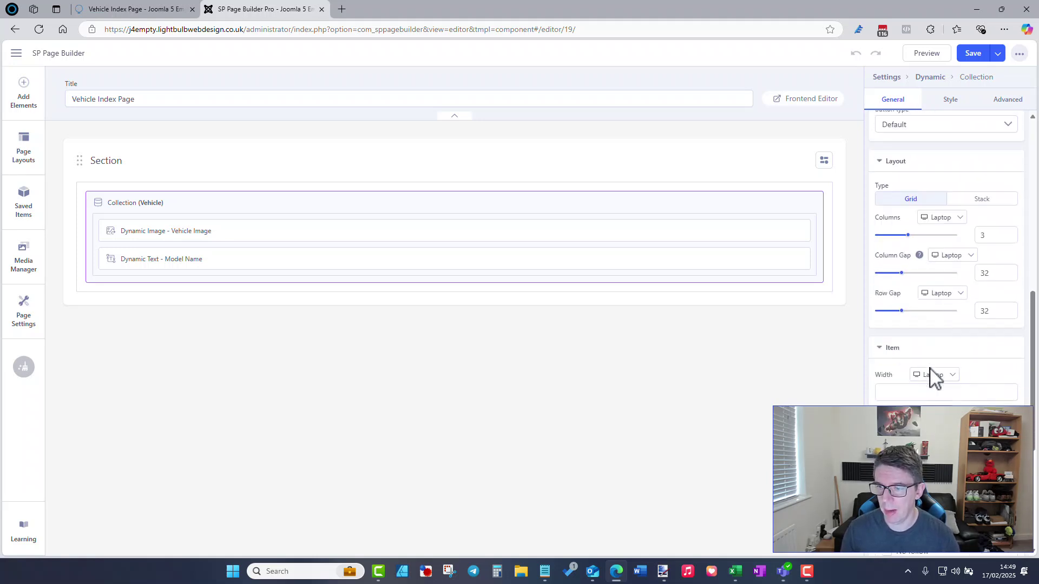
scroll(927, 371, up, 8)
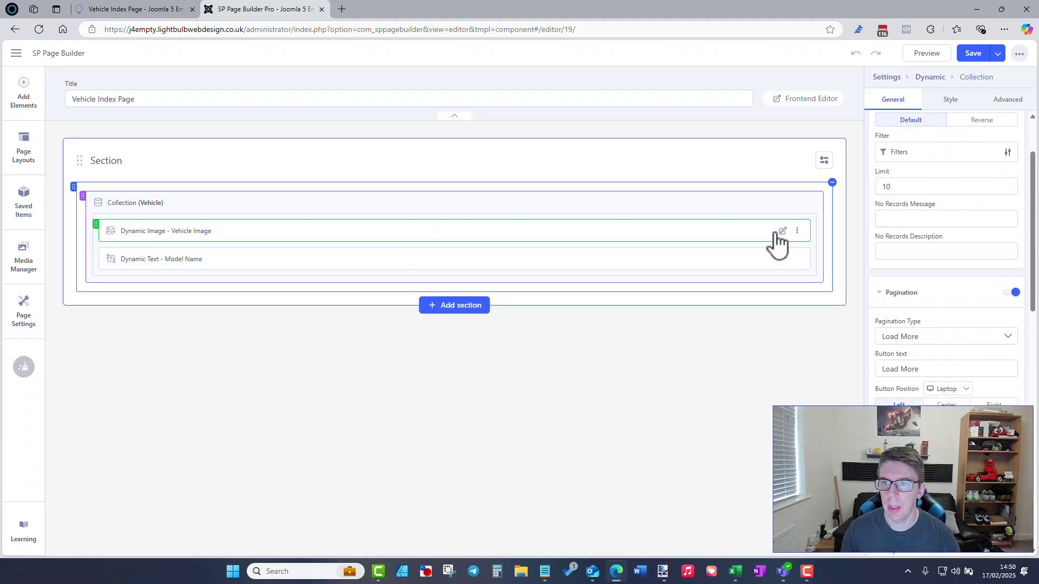
Step: Review the Vehicle Image element's Style and General settings
click(782, 232)
scroll(928, 309, up, 3)
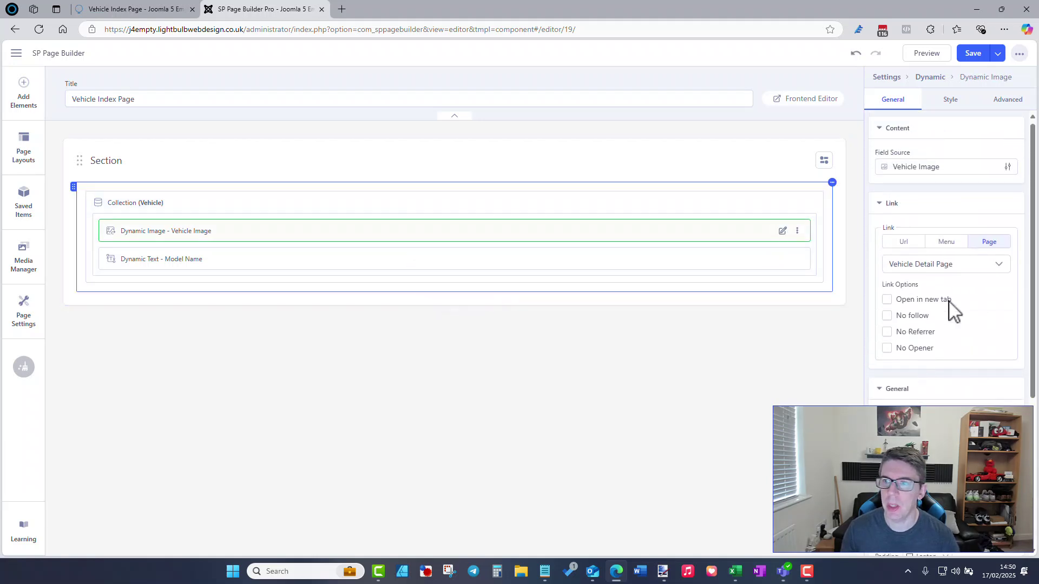
click(941, 102)
scroll(956, 245, down, 10)
scroll(963, 354, down, 1)
scroll(963, 357, up, 10)
click(893, 102)
scroll(936, 291, down, 4)
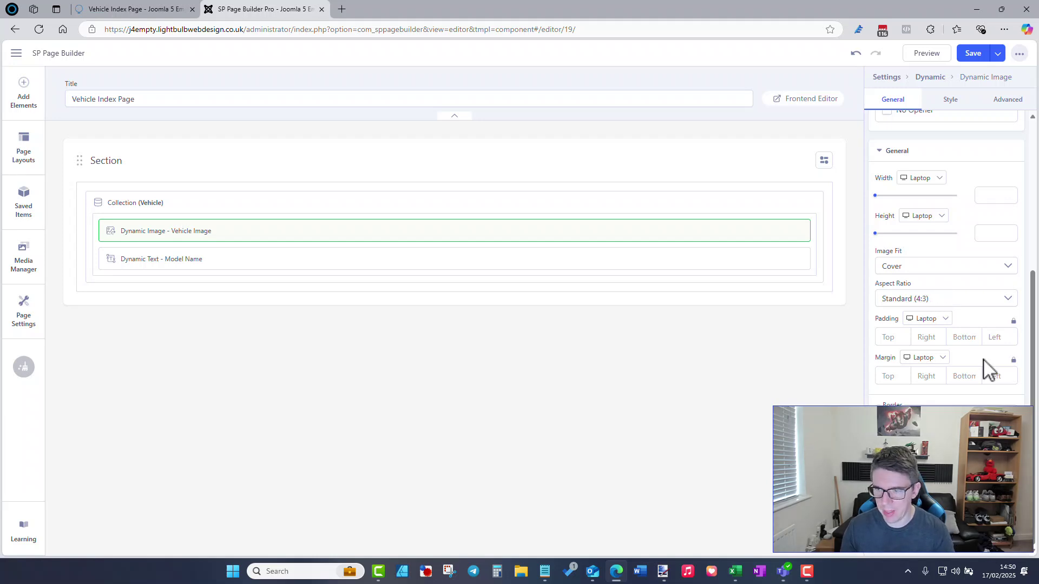
scroll(930, 292, up, 5)
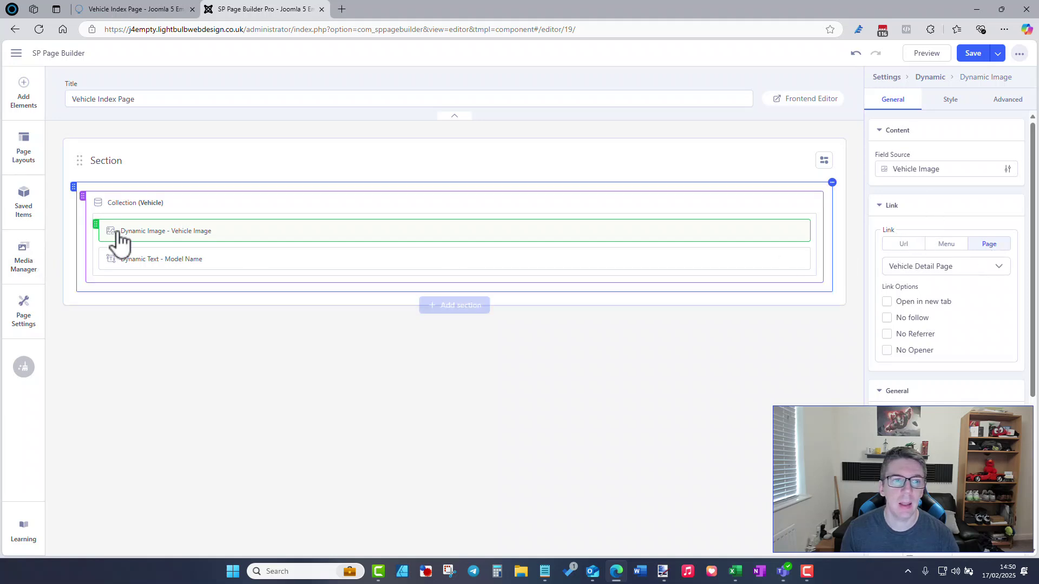
Step: Preview the live page and confirm the vehicle image links to Vehicle Detail Page
click(153, 10)
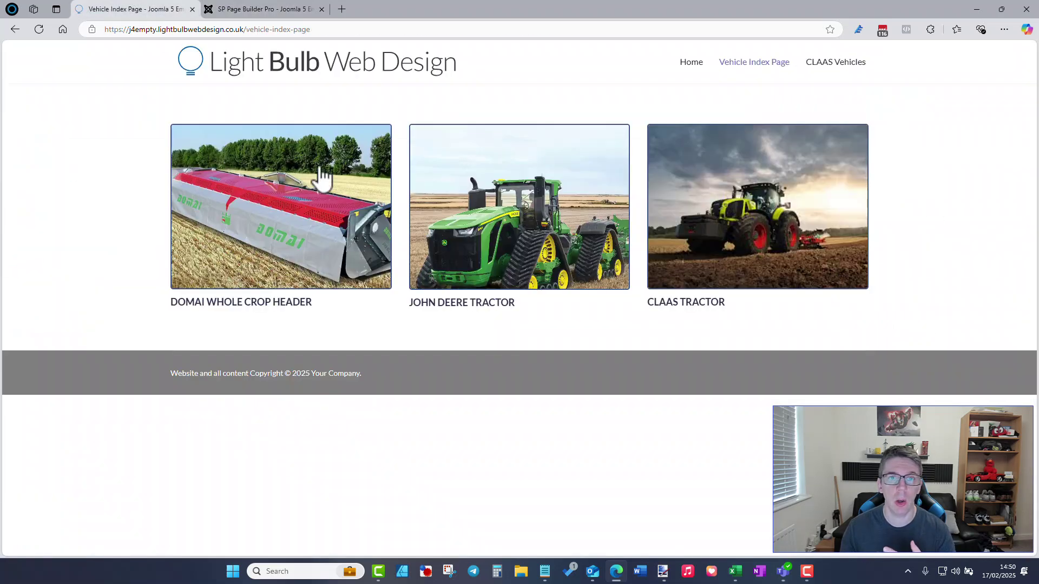
click(259, 9)
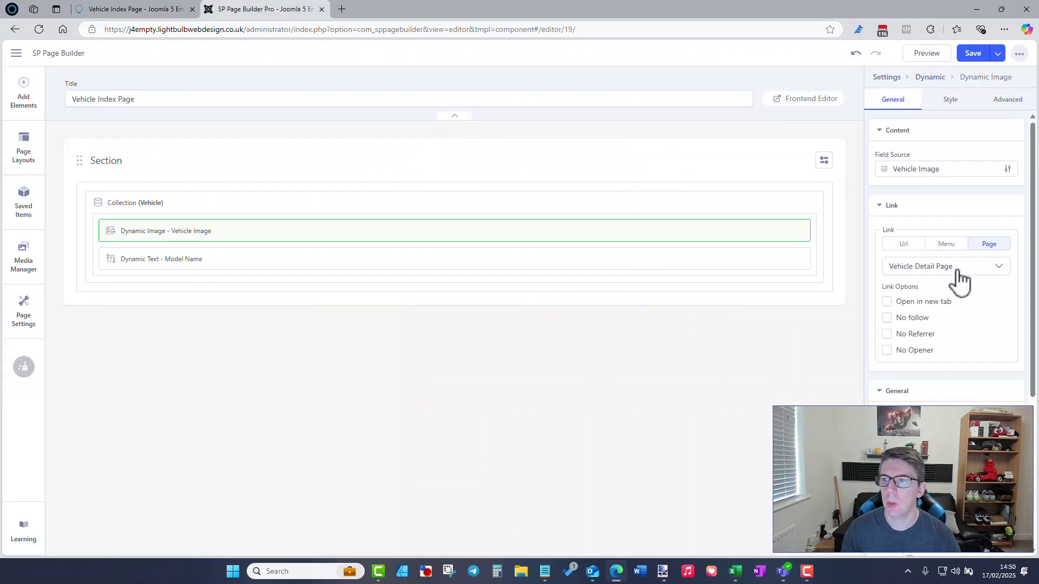
click(992, 254)
click(991, 267)
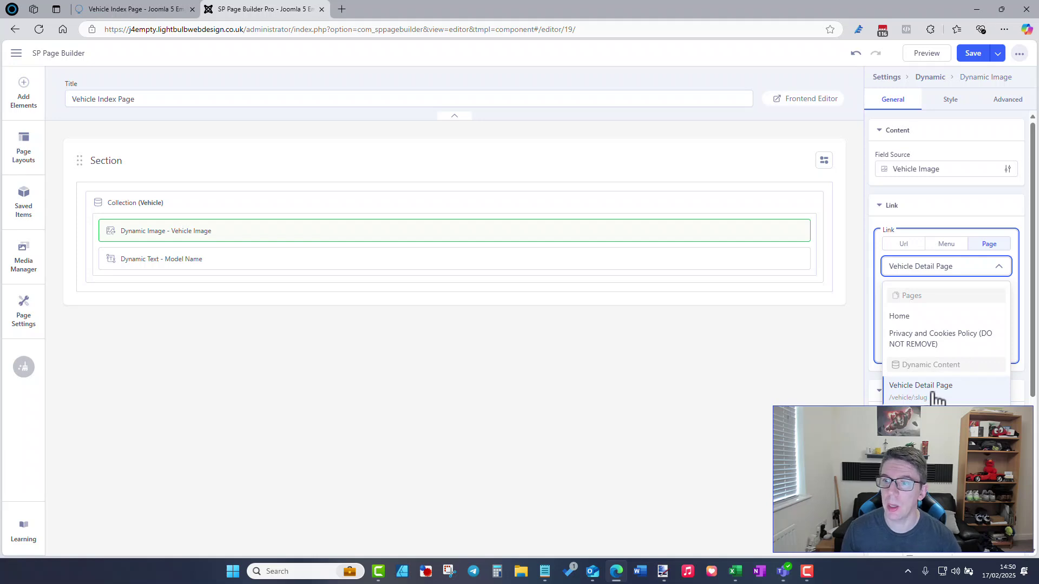
click(806, 315)
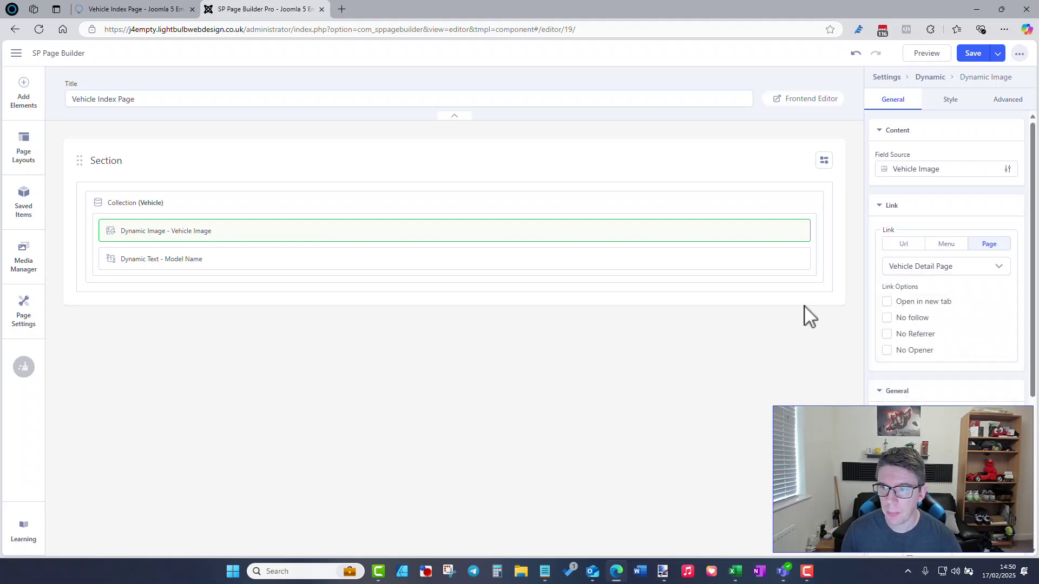
click(783, 259)
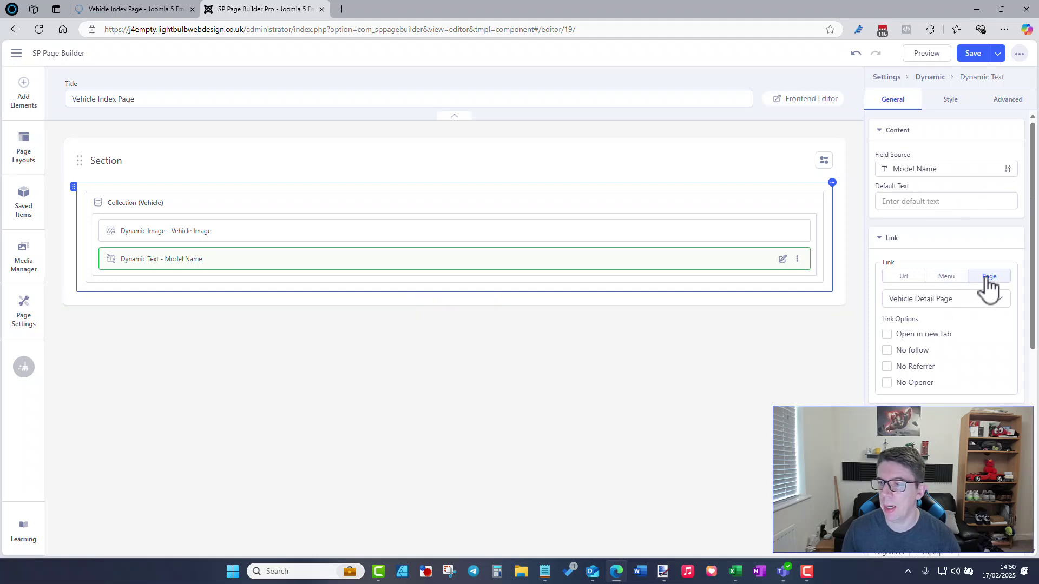
Step: Confirm the Model Name text links to Vehicle Detail Page, leaving it unchanged
click(964, 306)
click(960, 304)
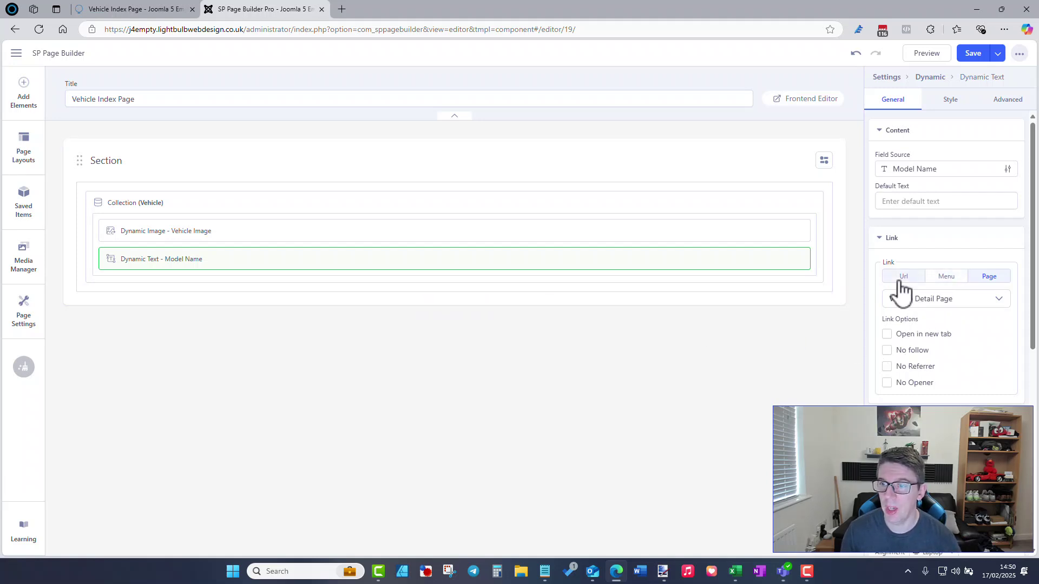
click(946, 301)
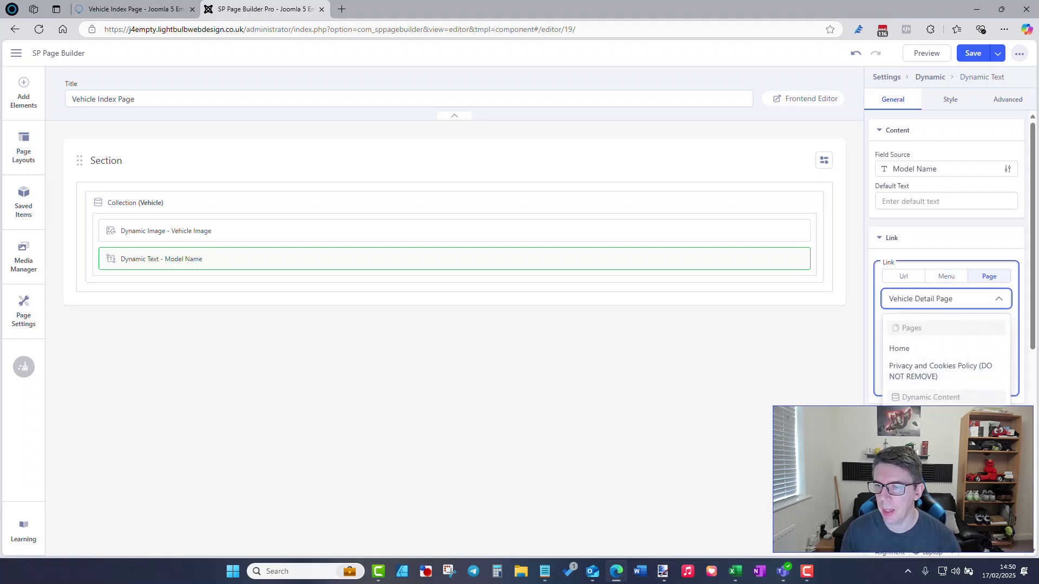
key(Escape)
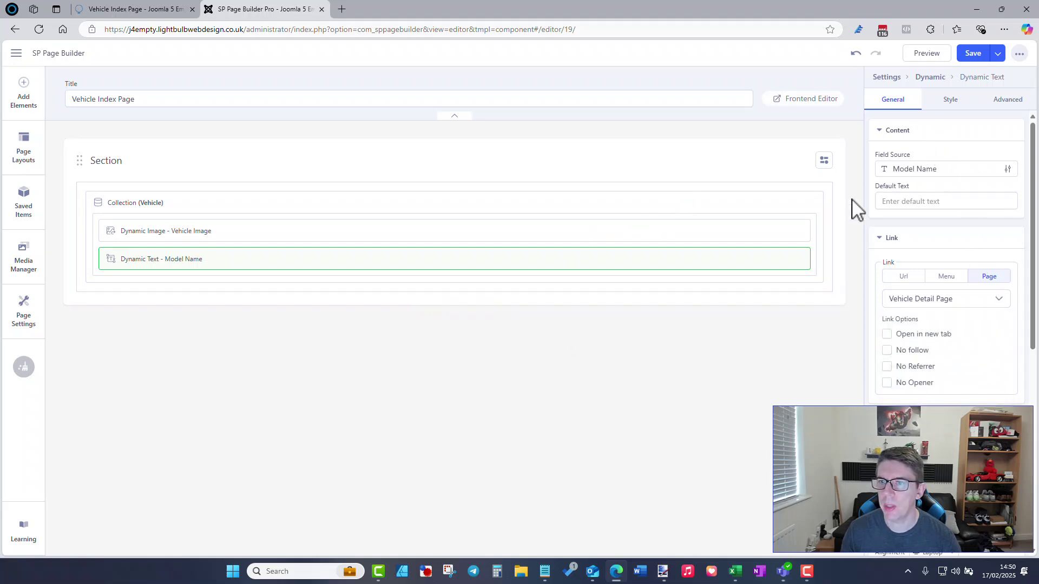
Step: Review the Vehicle collection settings and live page, then close the editor
click(795, 204)
scroll(944, 325, down, 5)
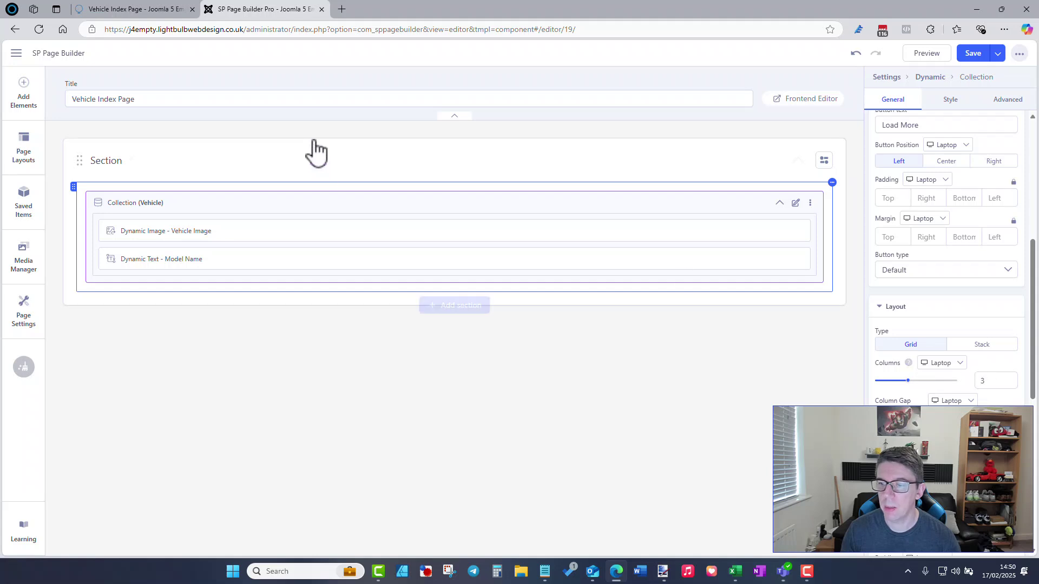
click(136, 9)
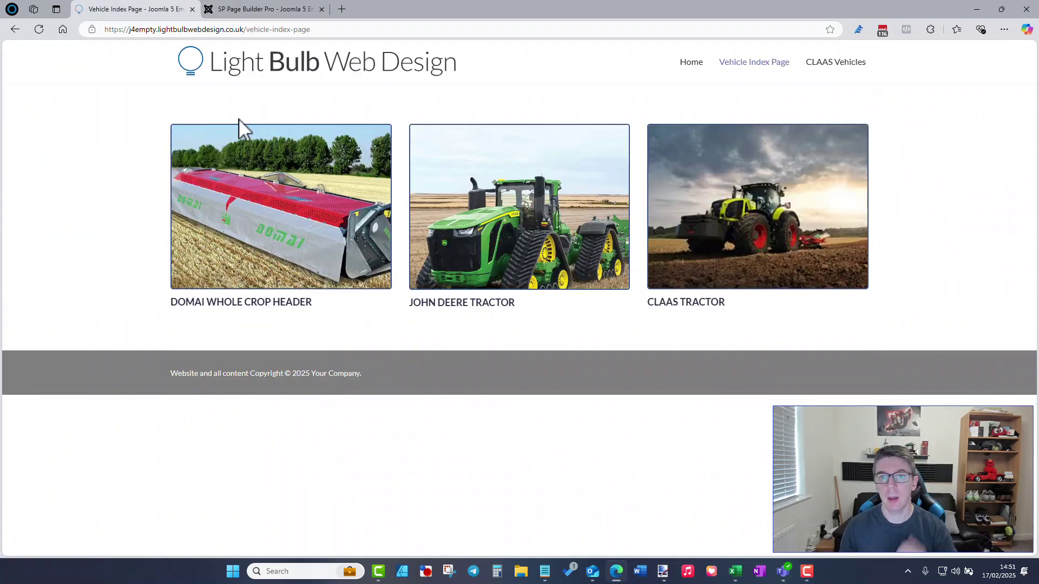
click(267, 10)
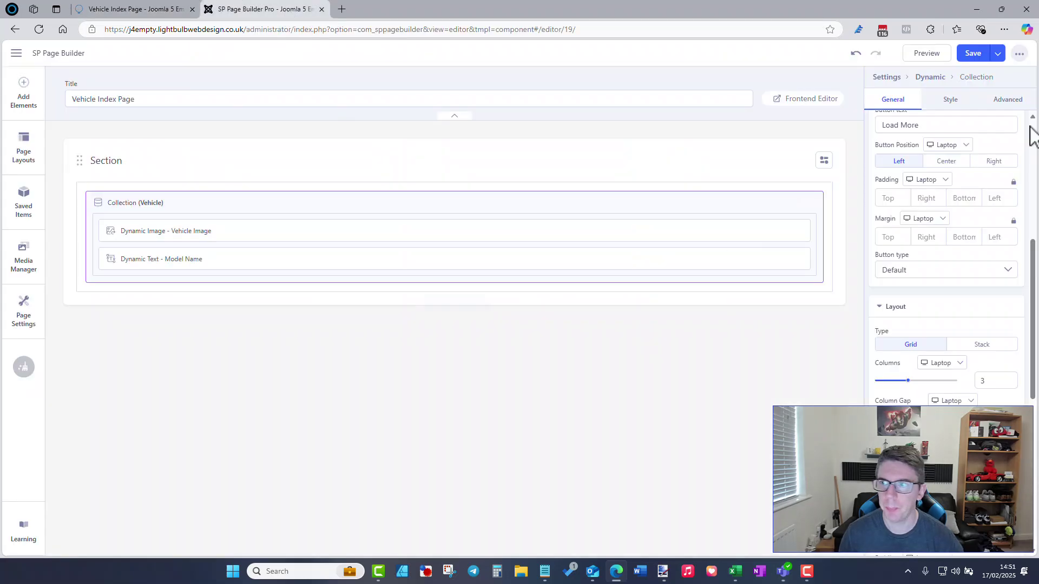
click(1019, 53)
click(999, 78)
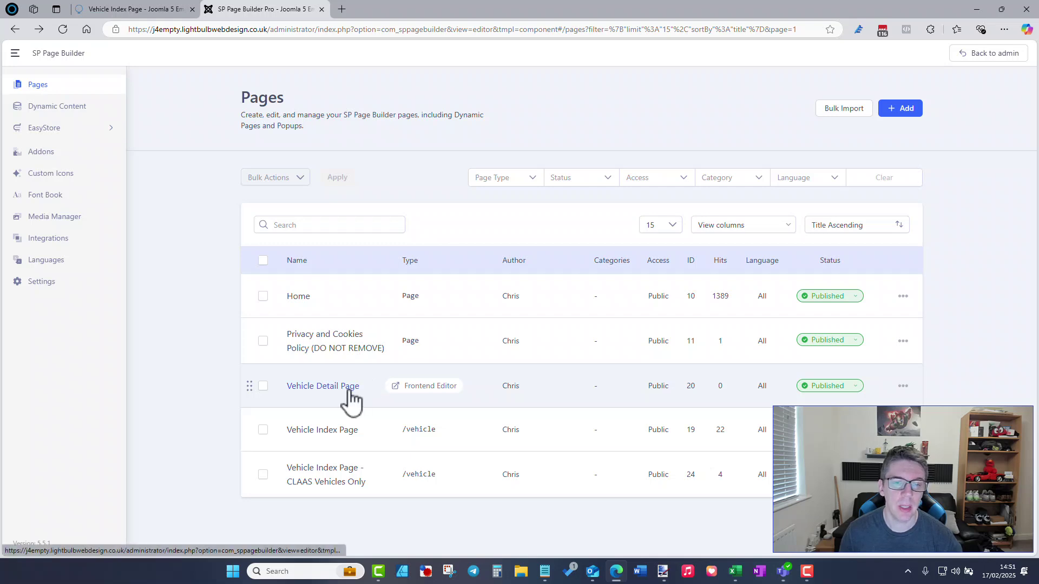
Step: Open Vehicle Detail Page and check the Vehicle Image and Manufacturer Logo field sources
click(350, 387)
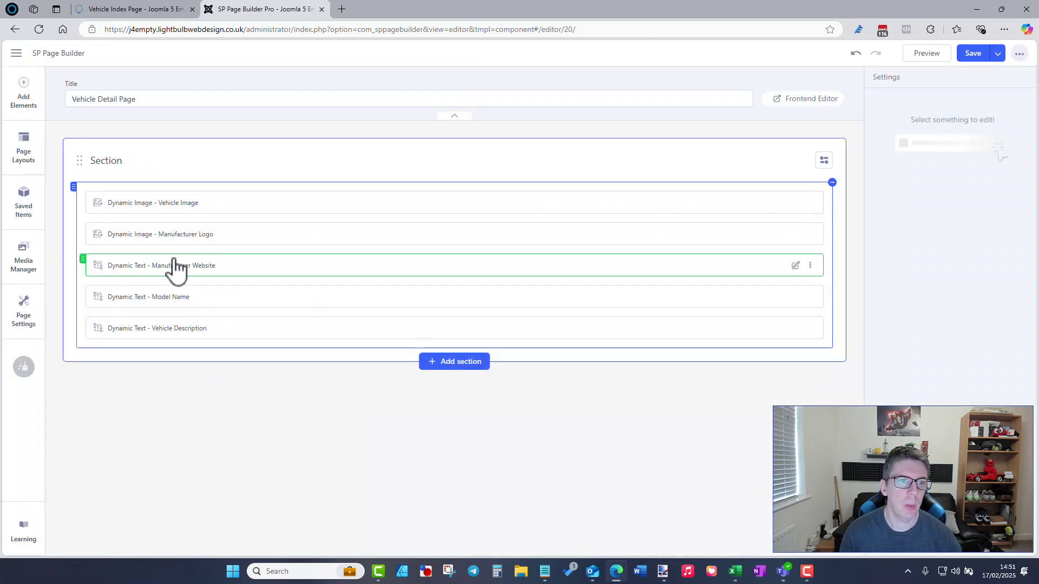
click(795, 203)
click(929, 169)
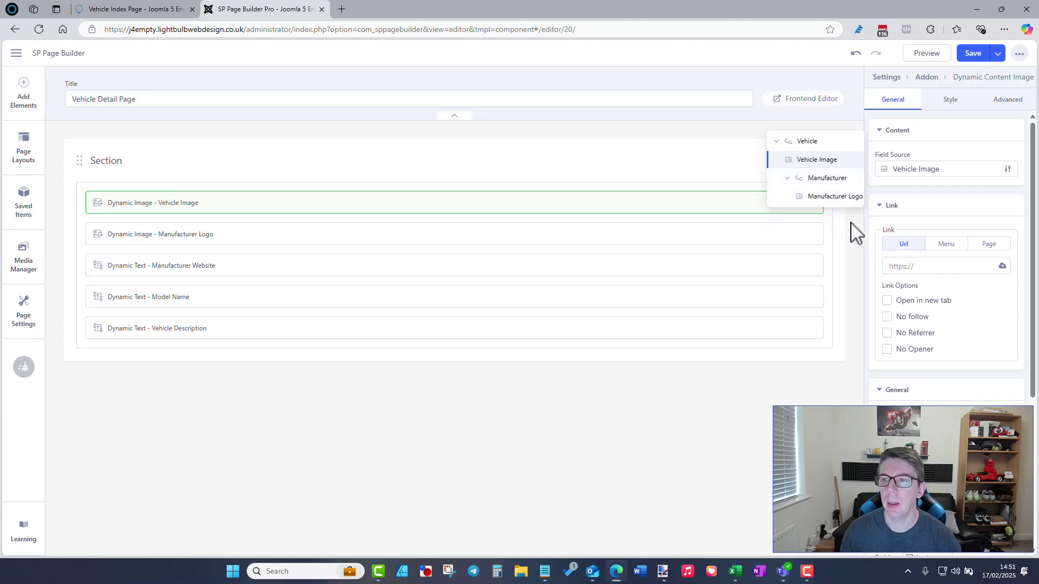
click(129, 241)
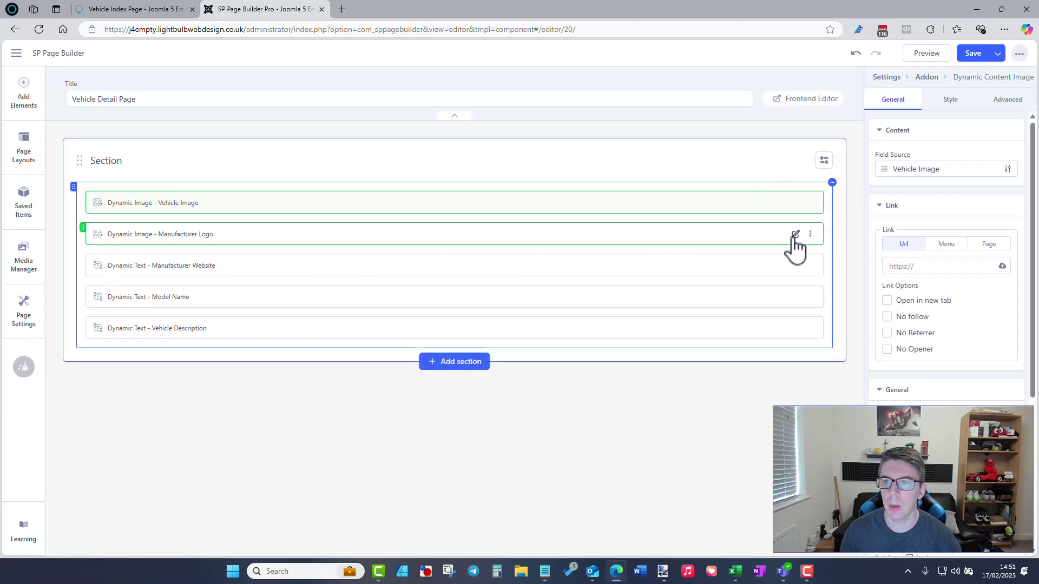
click(915, 169)
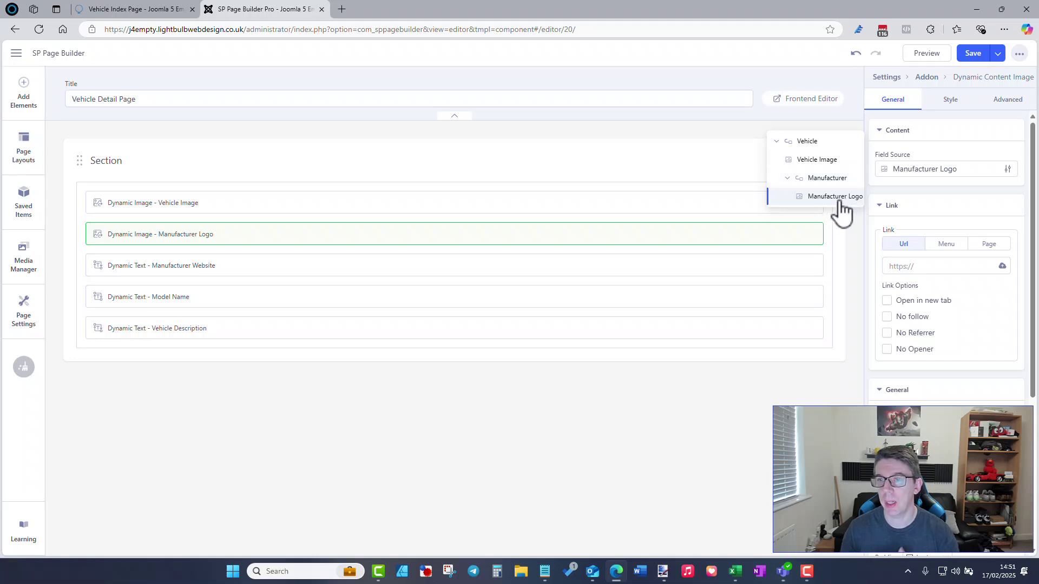
click(854, 238)
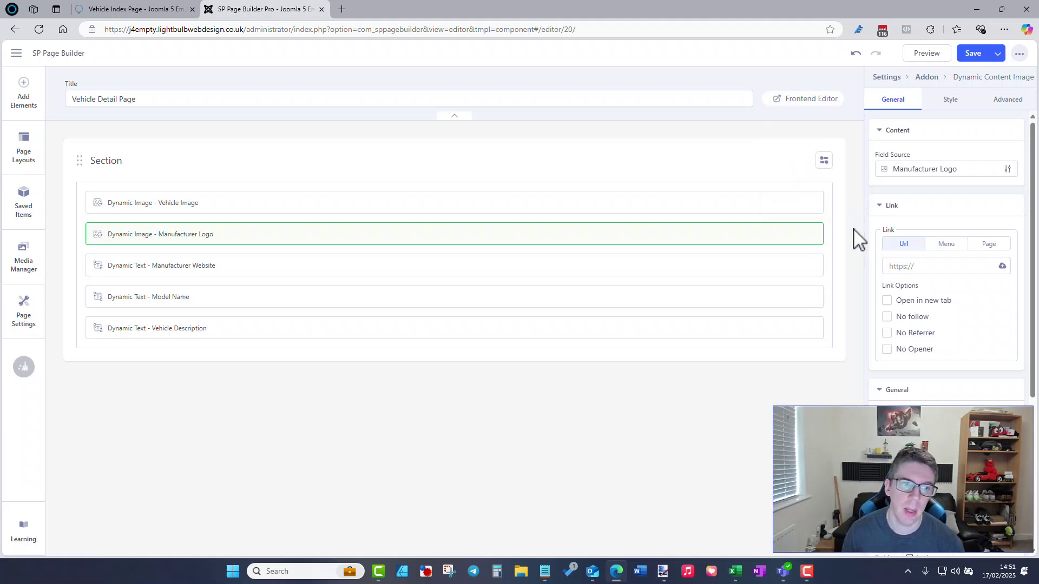
Step: Check the field sources of the Manufacturer Website and Model Name text elements
mouse_move(797, 271)
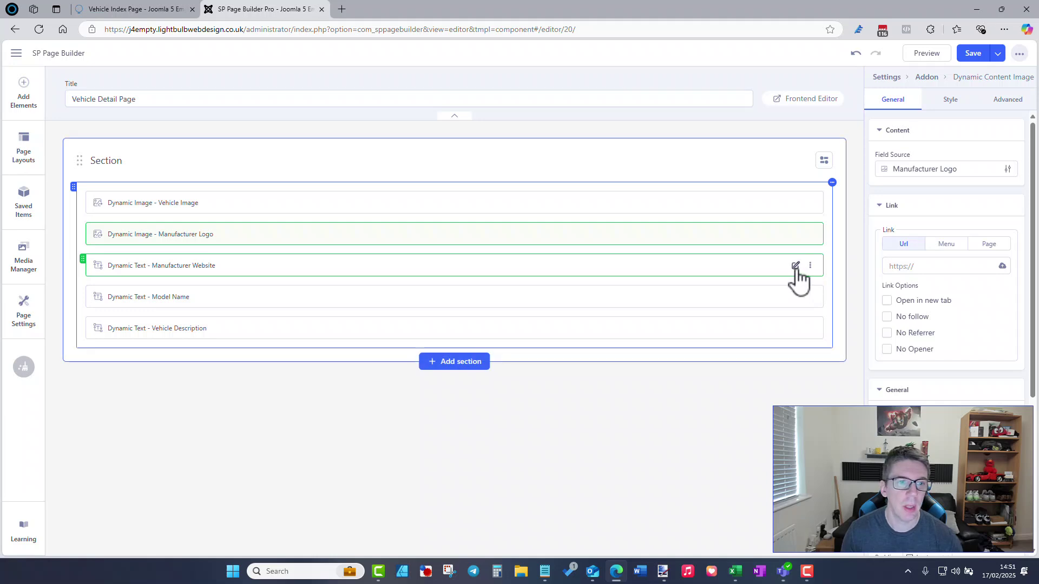
click(795, 266)
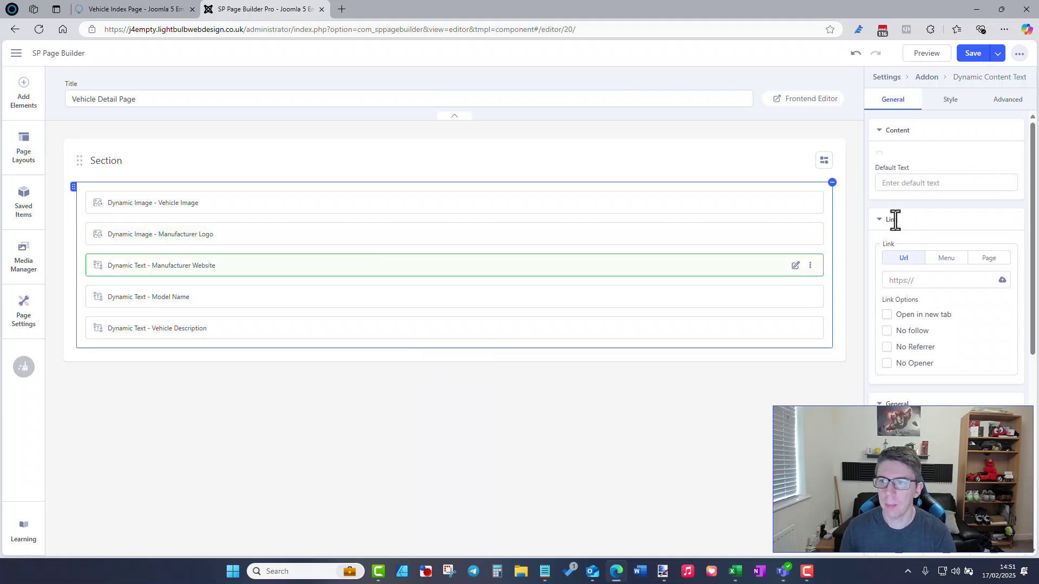
click(903, 172)
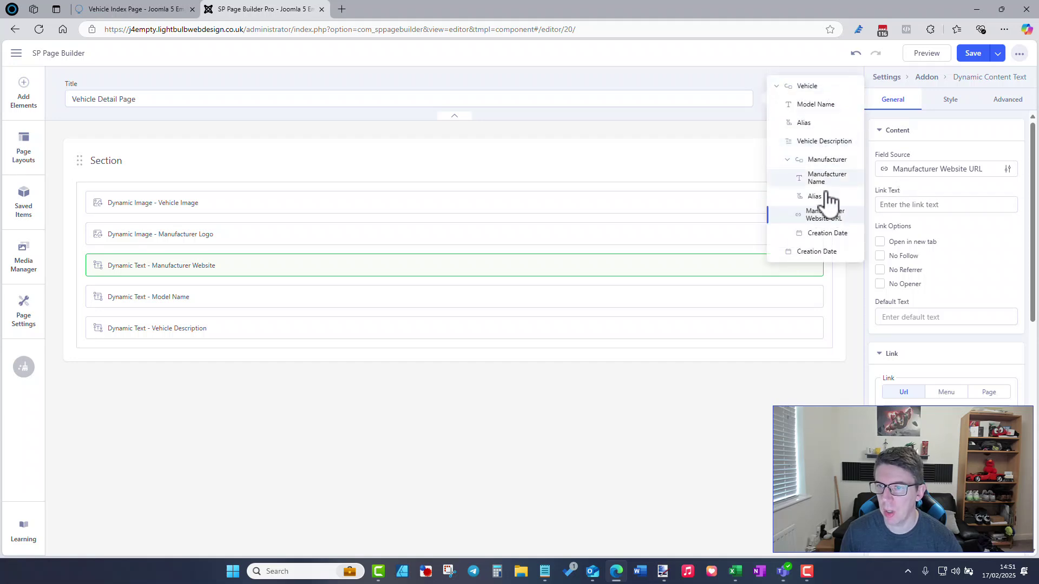
click(864, 290)
click(795, 297)
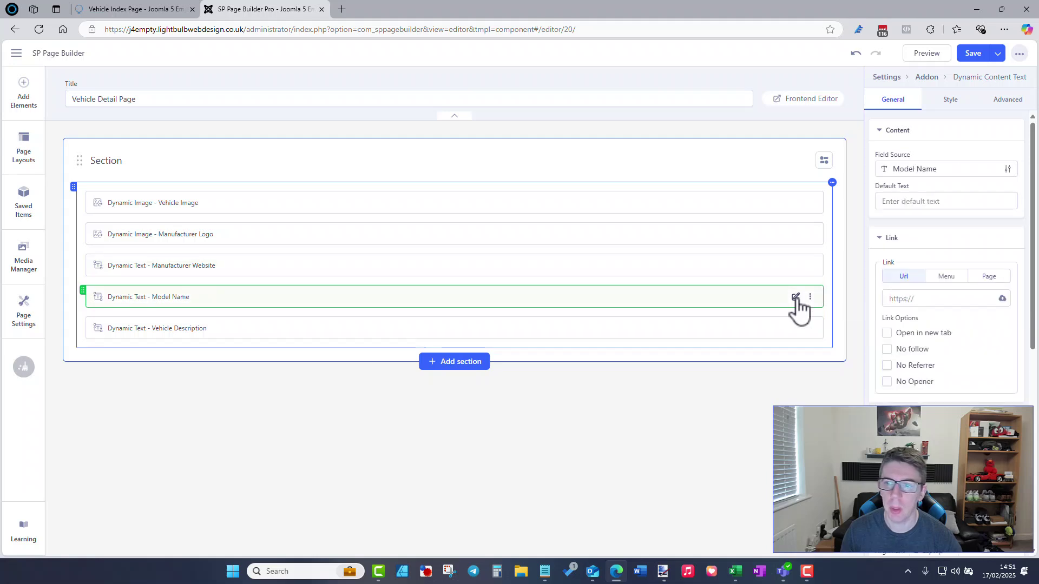
click(914, 170)
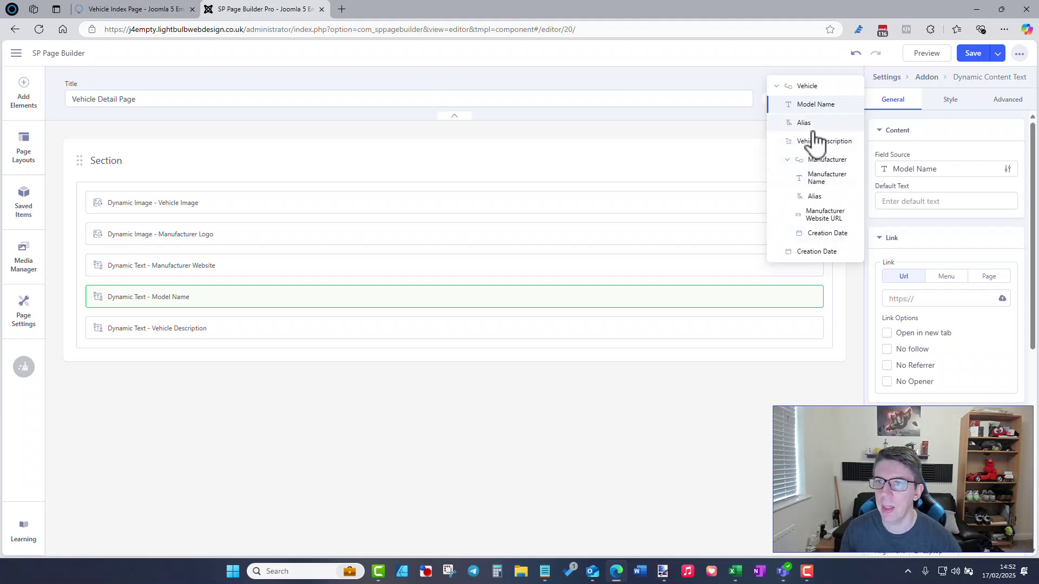
click(811, 350)
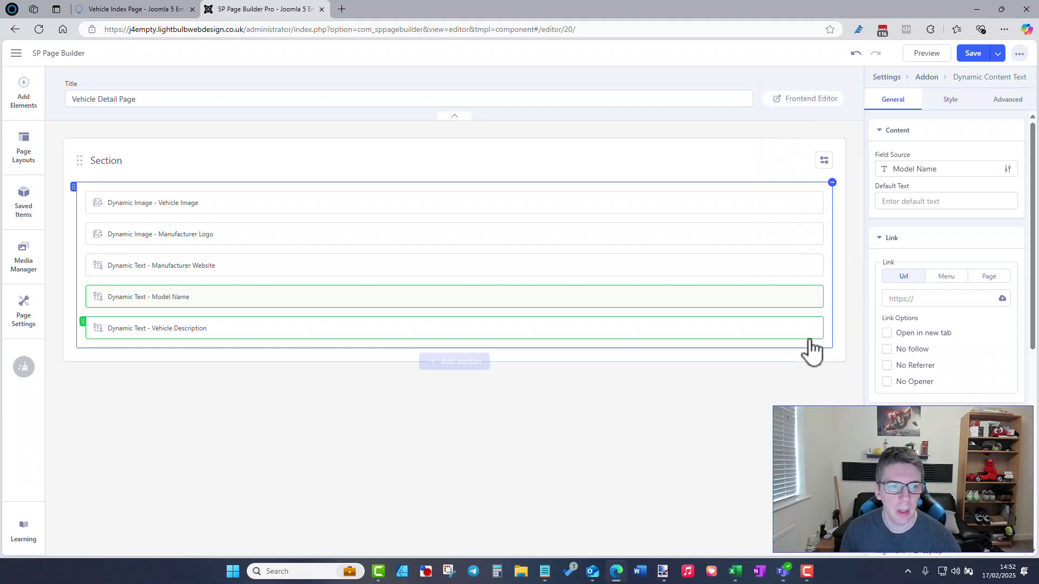
Step: Check the Vehicle Description field source, close the editor and go to Dynamic Content
click(796, 333)
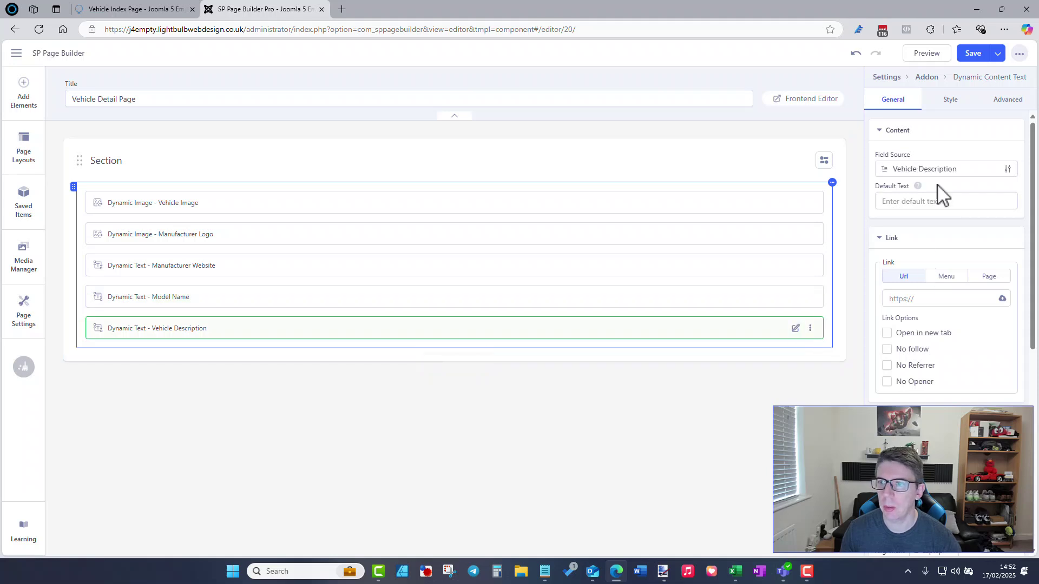
click(936, 171)
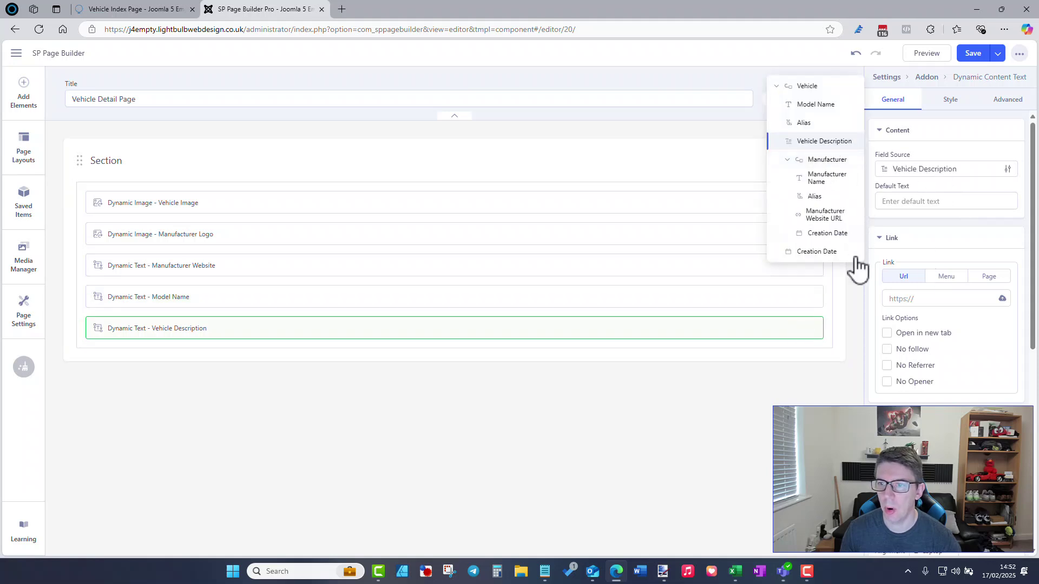
click(440, 412)
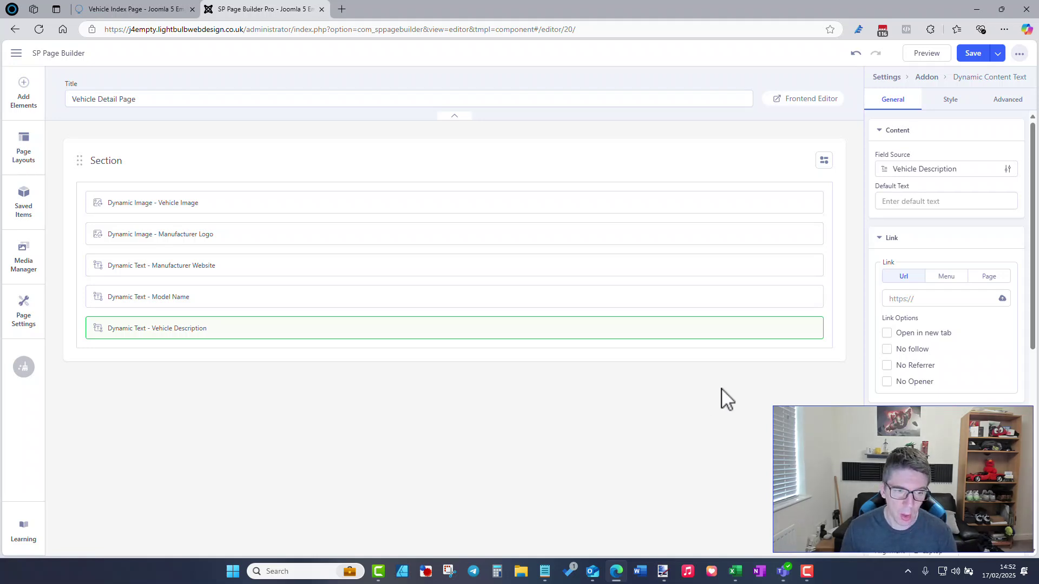
click(1019, 55)
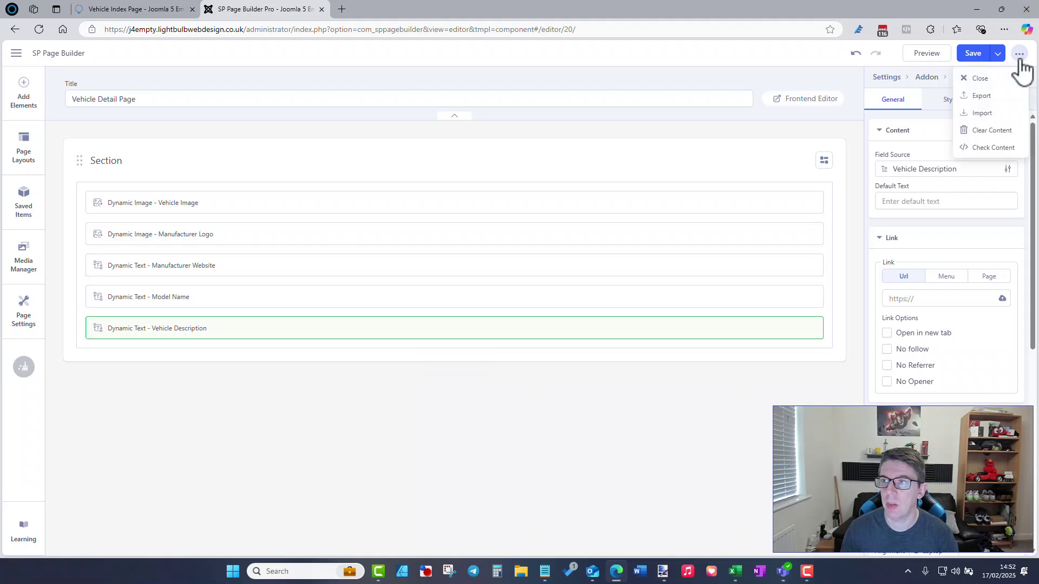
click(998, 79)
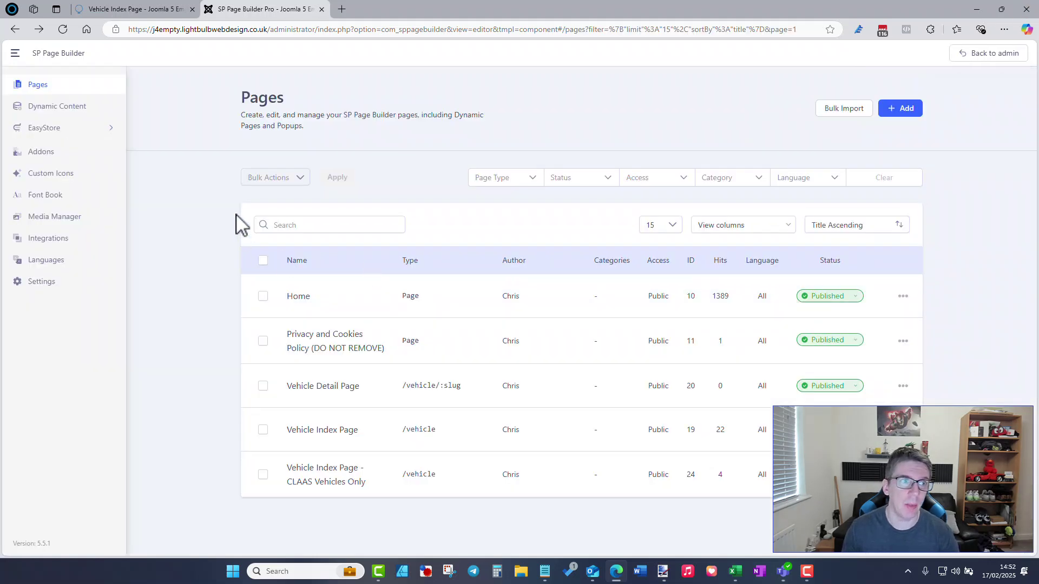
click(84, 107)
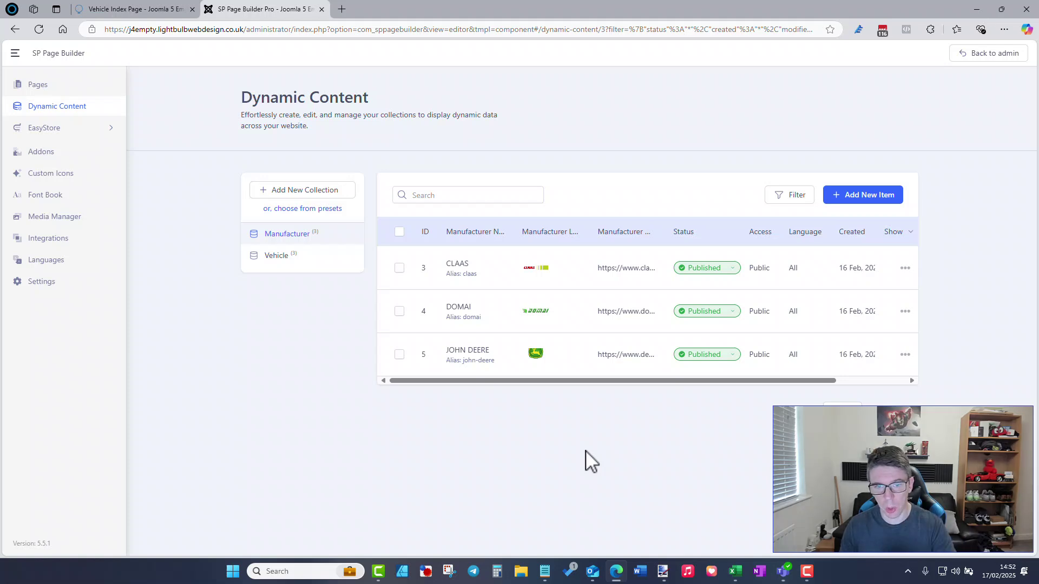
Step: Start a new Vehicle item and check the choices in its Manufacturer dropdown
click(871, 199)
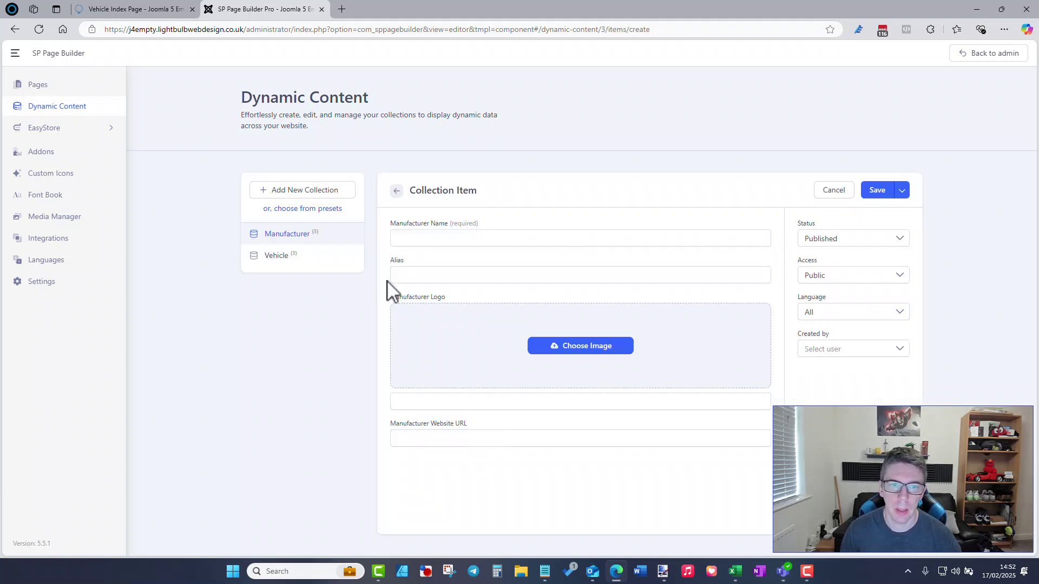
click(298, 247)
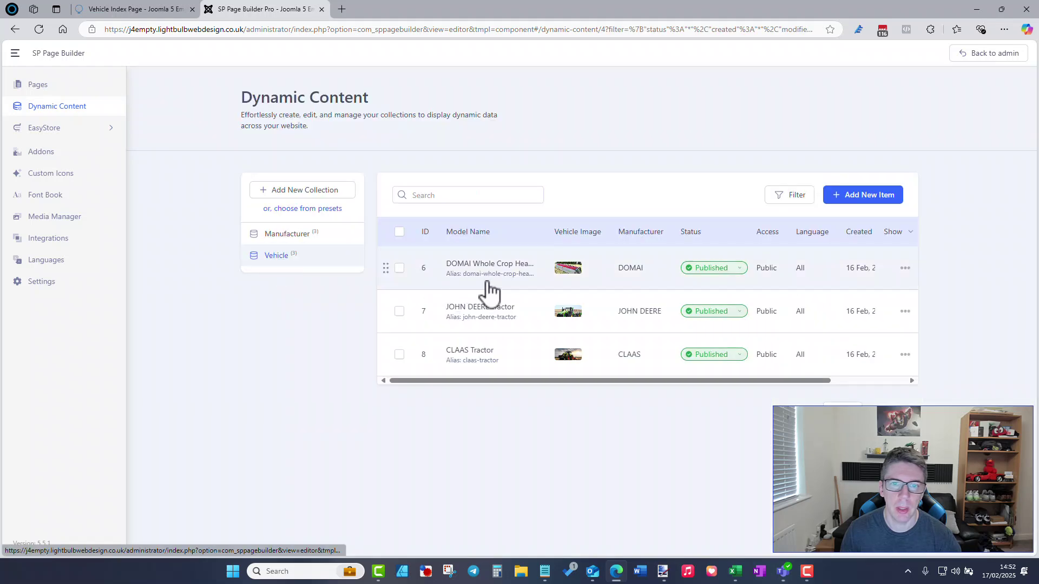
click(861, 196)
scroll(630, 361, down, 1)
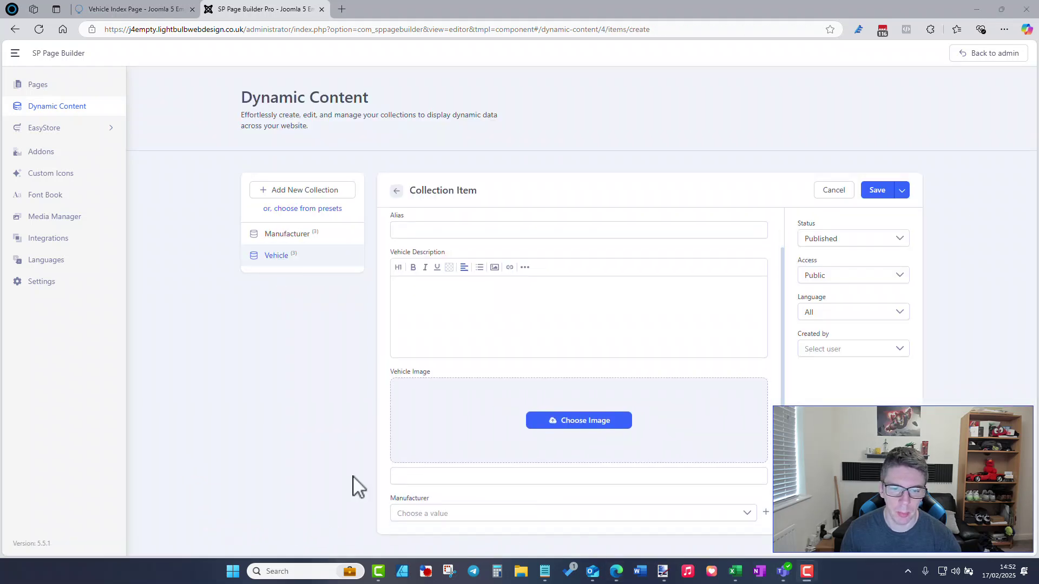
click(559, 514)
click(300, 417)
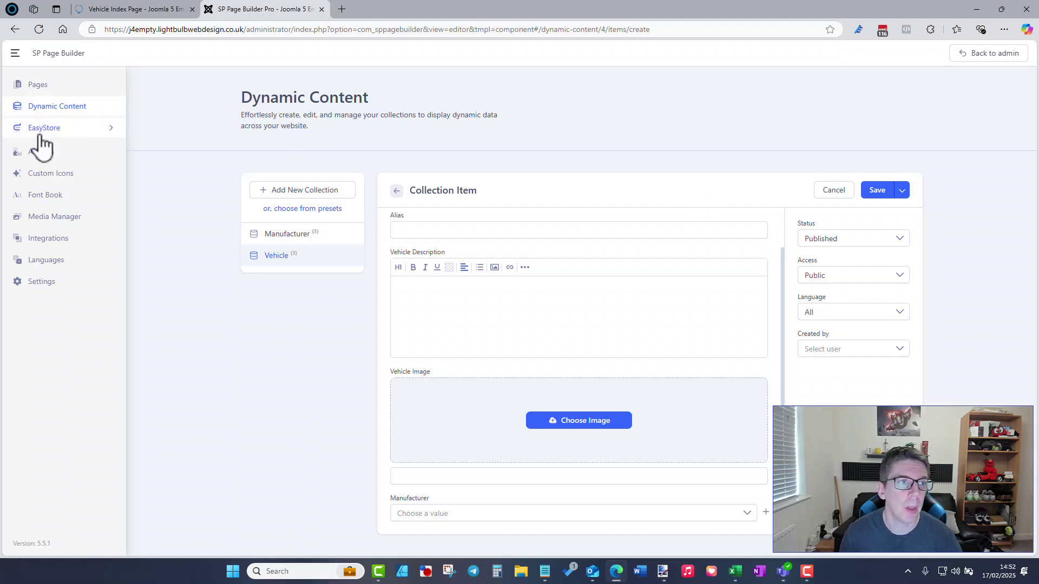
Step: Return to the Joomla administrator and open SP Page Builder Pro's Dynamic Content
click(1007, 55)
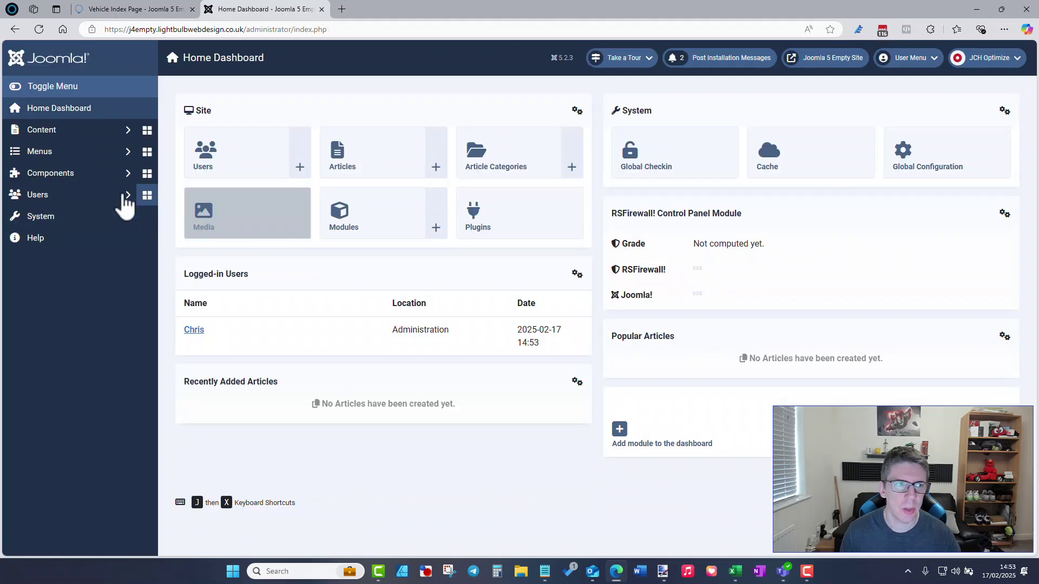
click(97, 174)
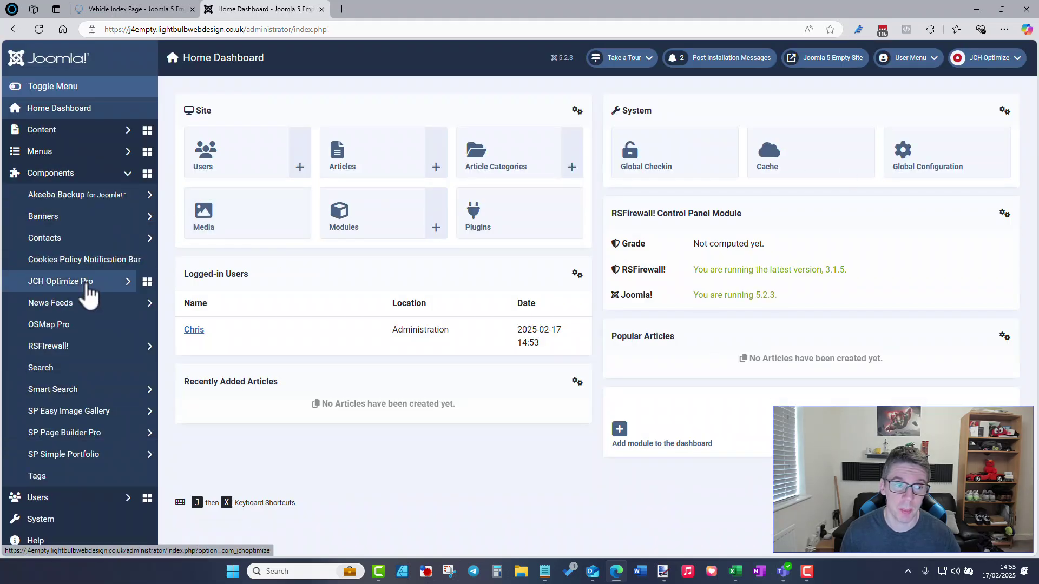
click(88, 430)
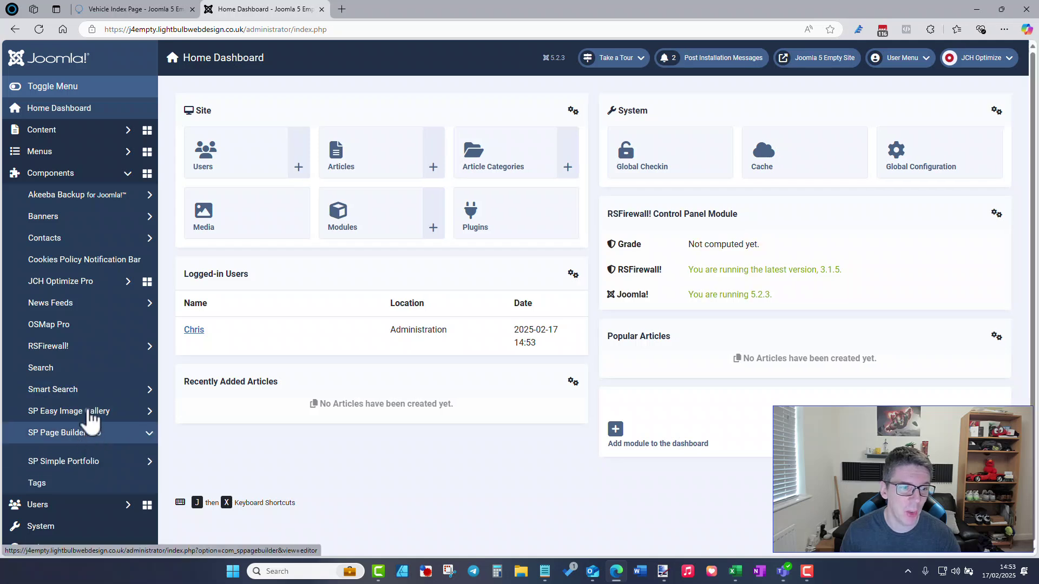
scroll(65, 428, down, 2)
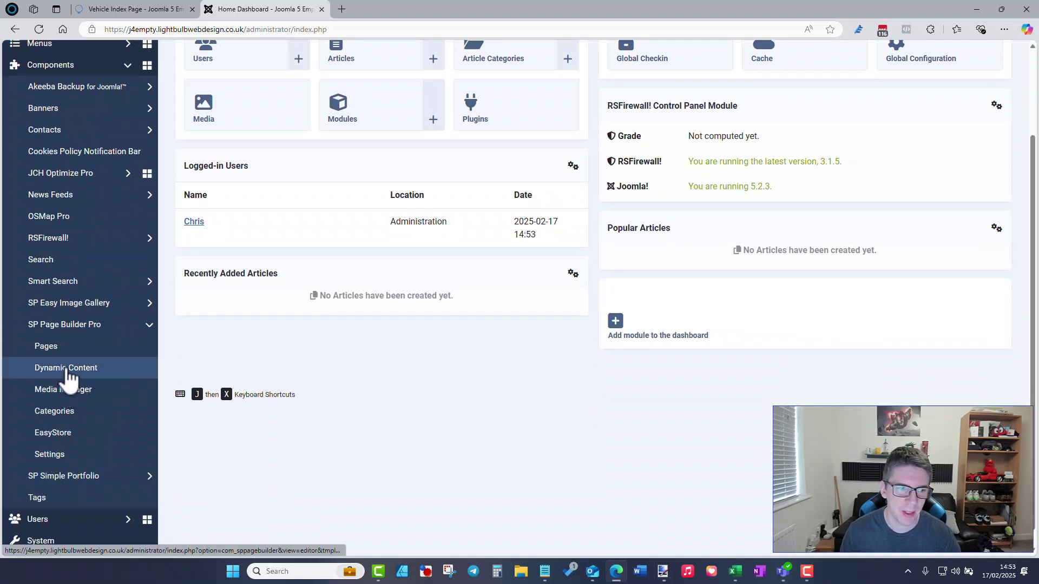
click(66, 373)
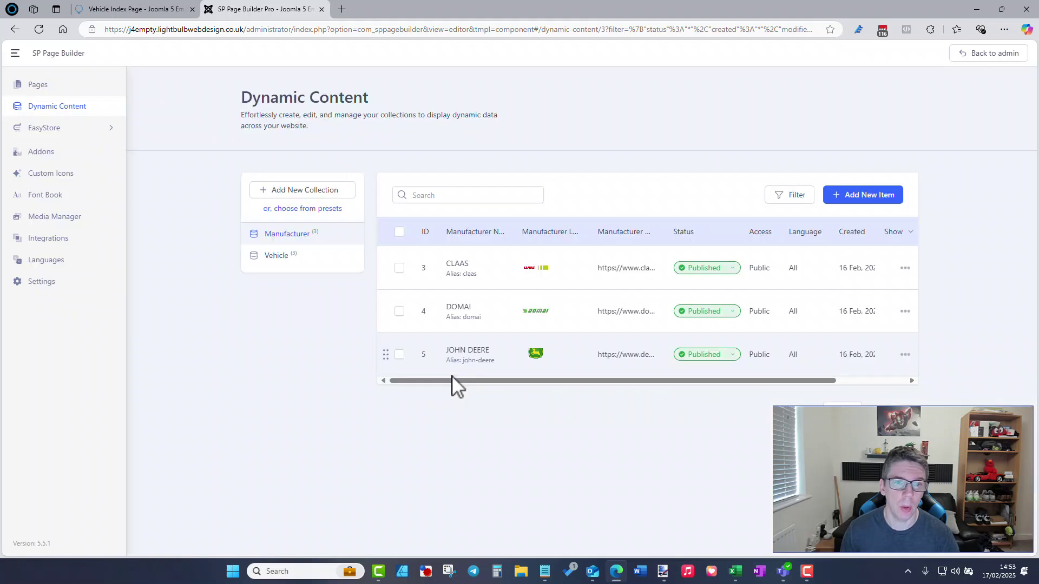
Step: Open the Vehicle collection's field editor from its actions menu
click(311, 254)
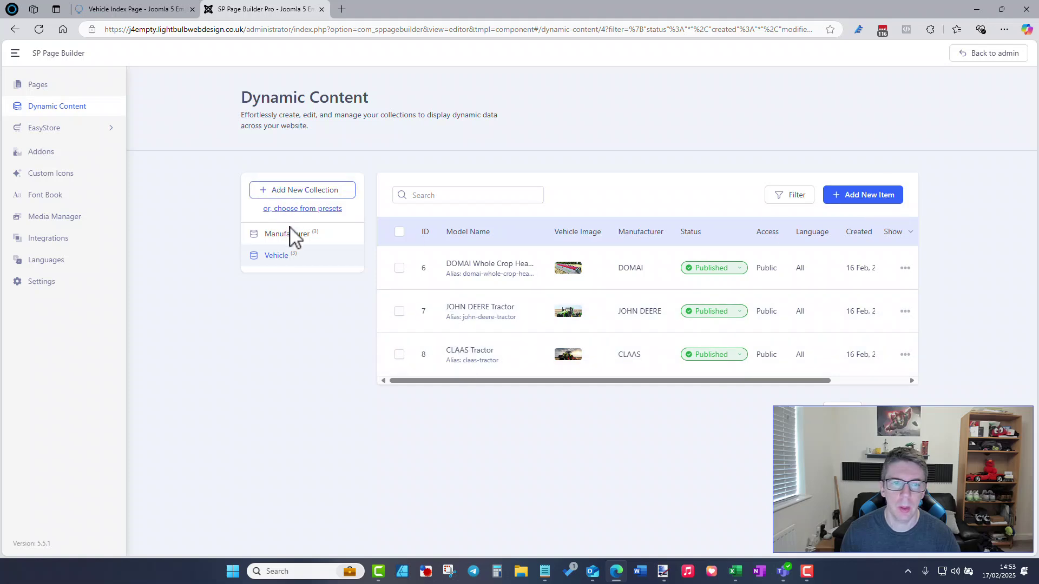
click(351, 256)
click(332, 277)
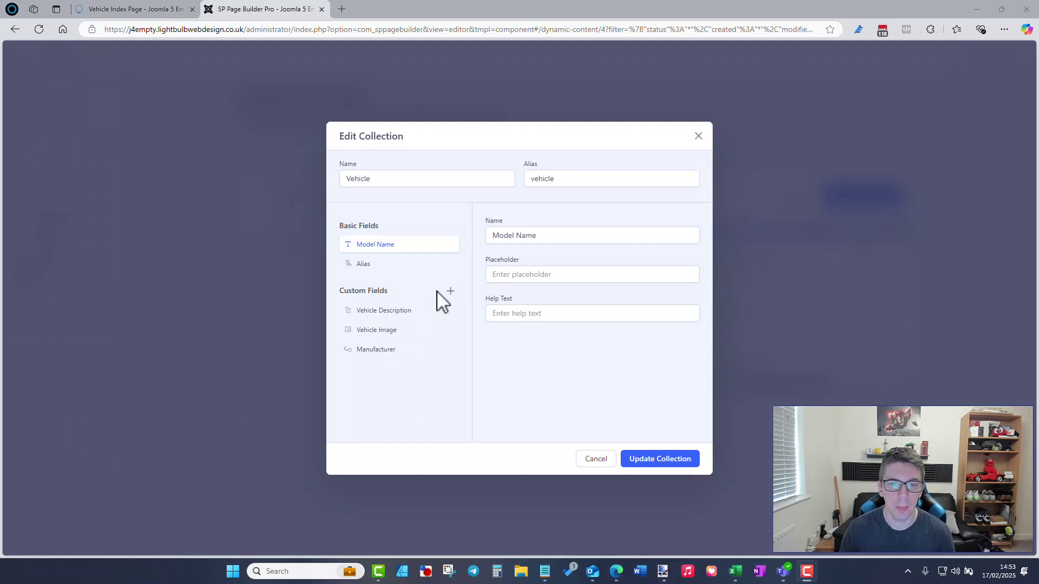
Step: Browse the custom field types, including Multi-Reference, then cancel the Vehicle field editor
click(450, 292)
mouse_move(478, 478)
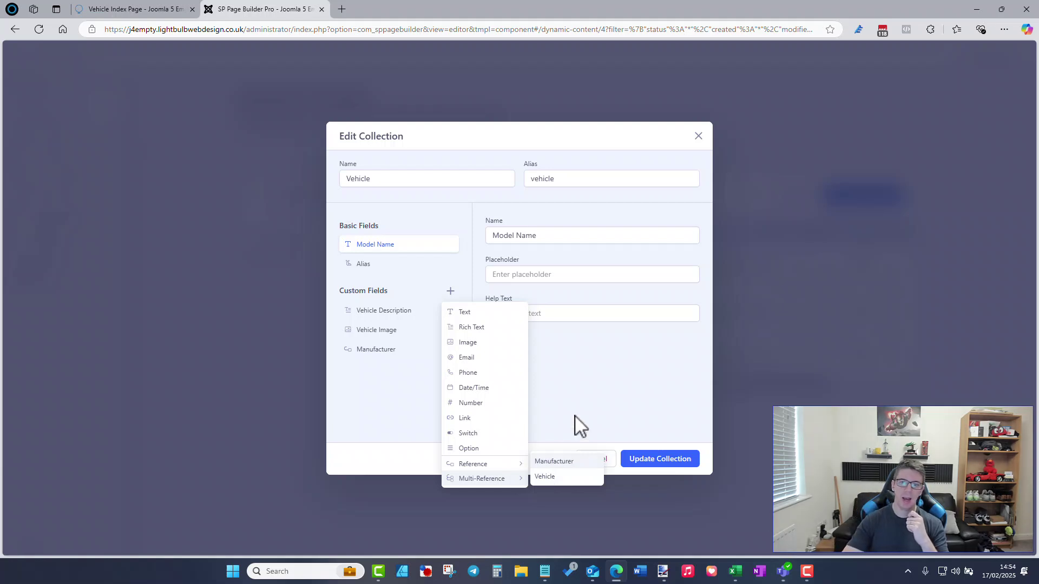
click(606, 449)
click(589, 461)
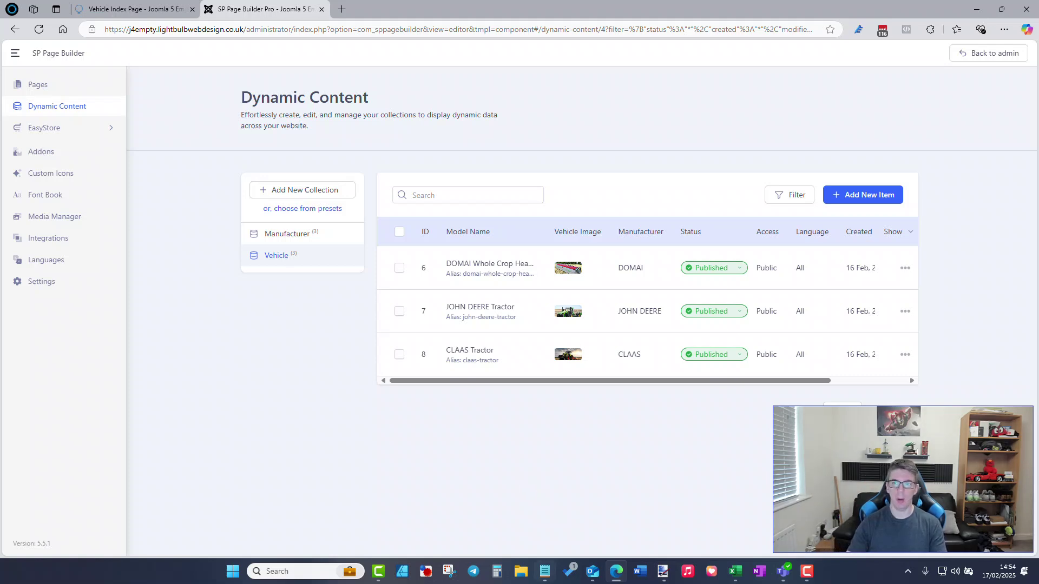
Step: Switch to the SP Page Builder Pages list
mouse_move(545, 568)
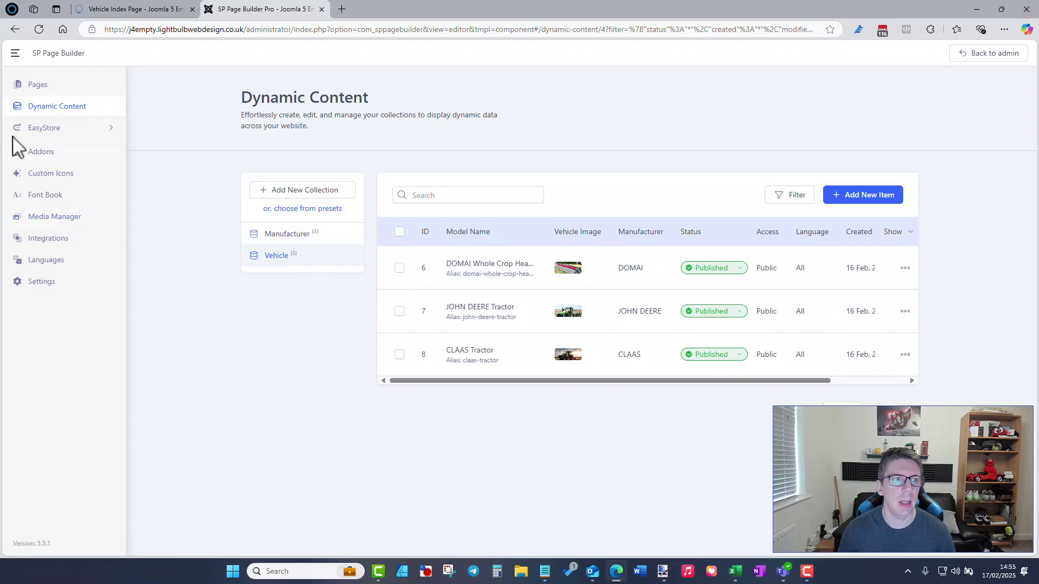
click(39, 85)
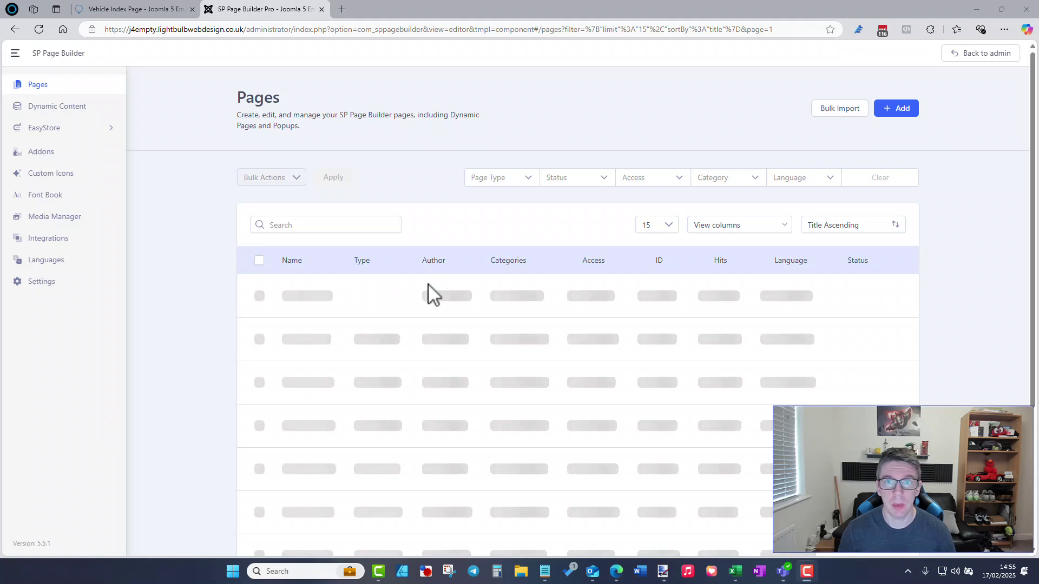
Step: Open the Vehicle Detail Page editor, close it via the ••• menu, and return to Dynamic Content
mouse_move(428, 285)
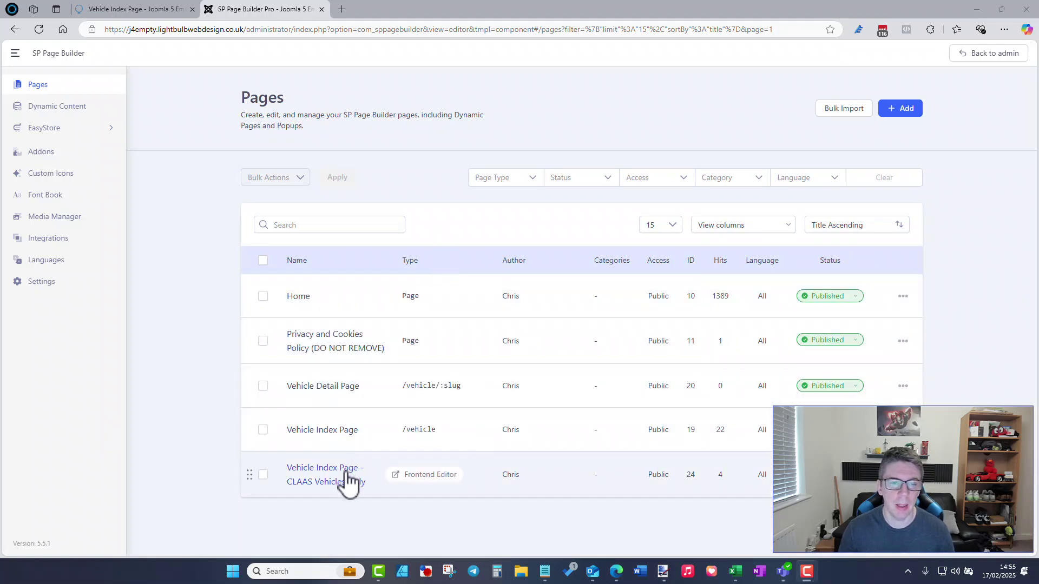
click(327, 387)
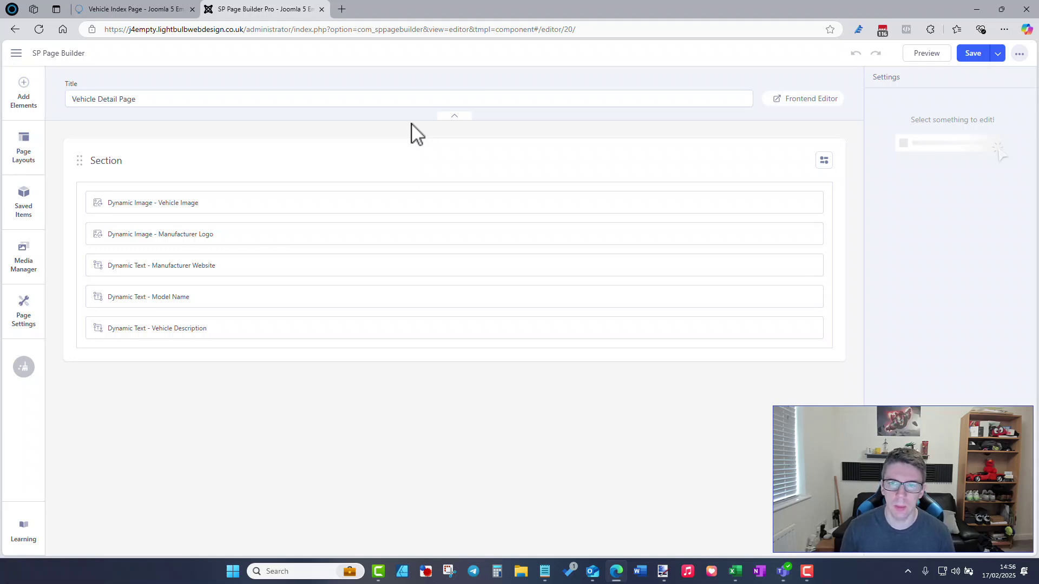
click(997, 54)
click(1019, 54)
click(1019, 53)
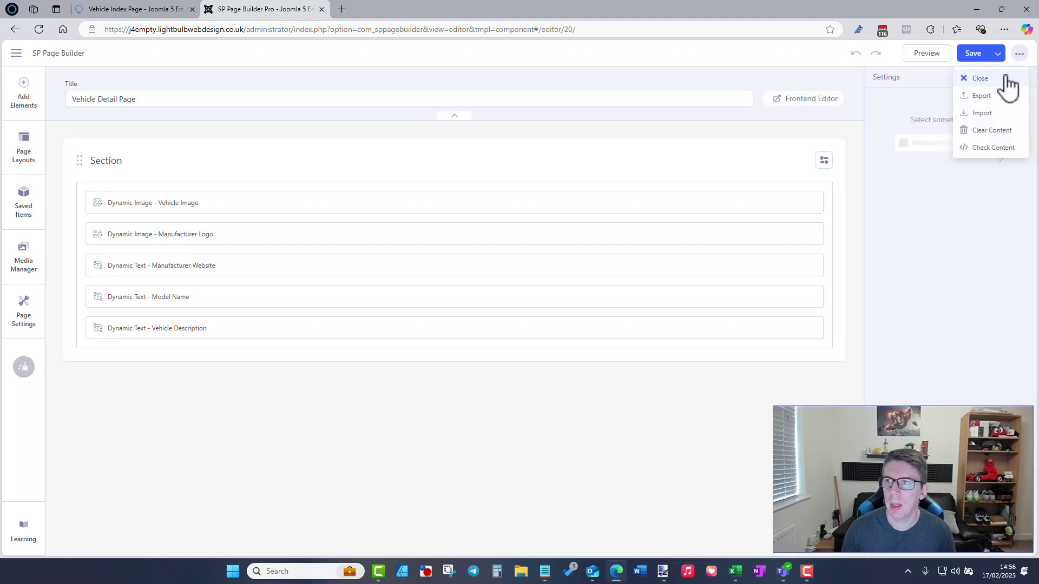
click(995, 78)
click(51, 111)
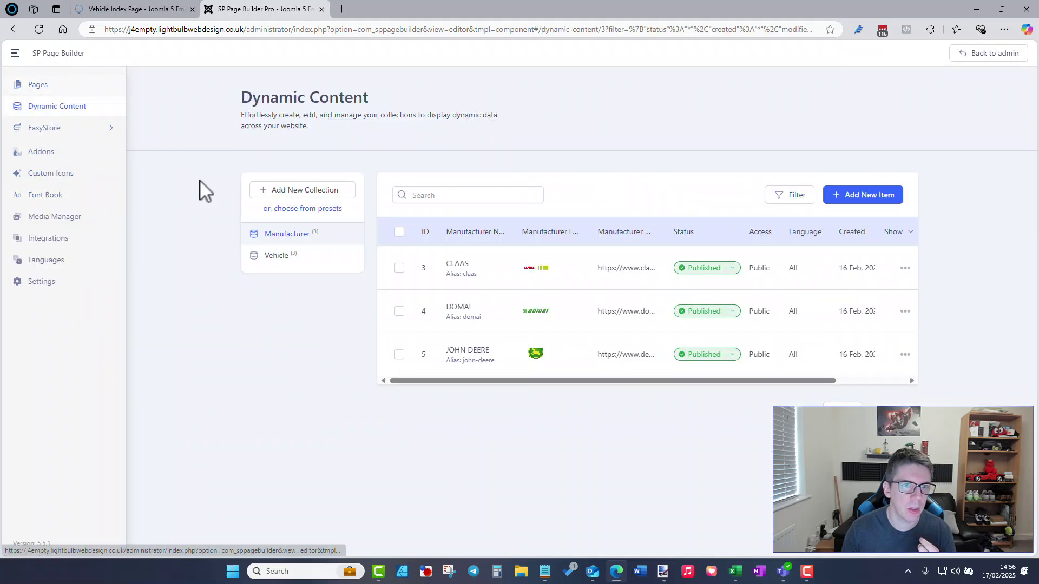
Step: Draft a new collection with Switch, Link and Rich Text custom fields, then cancel it
click(316, 196)
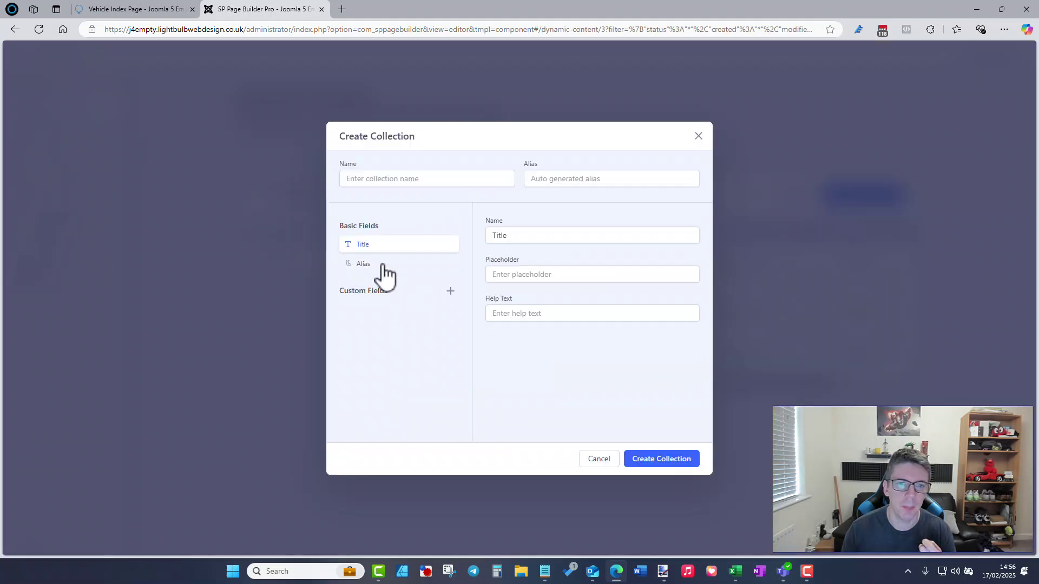
click(450, 291)
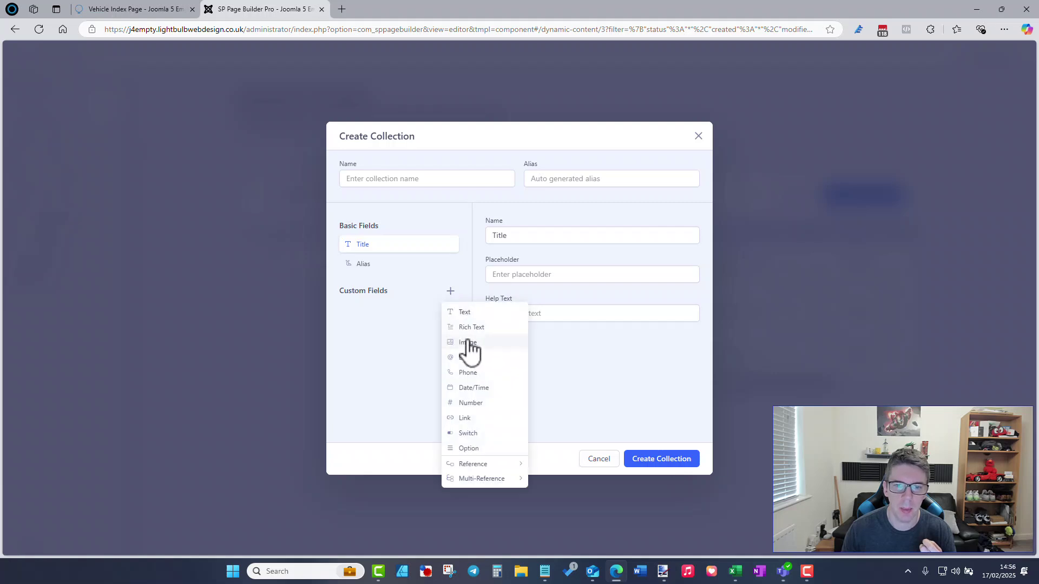
click(468, 433)
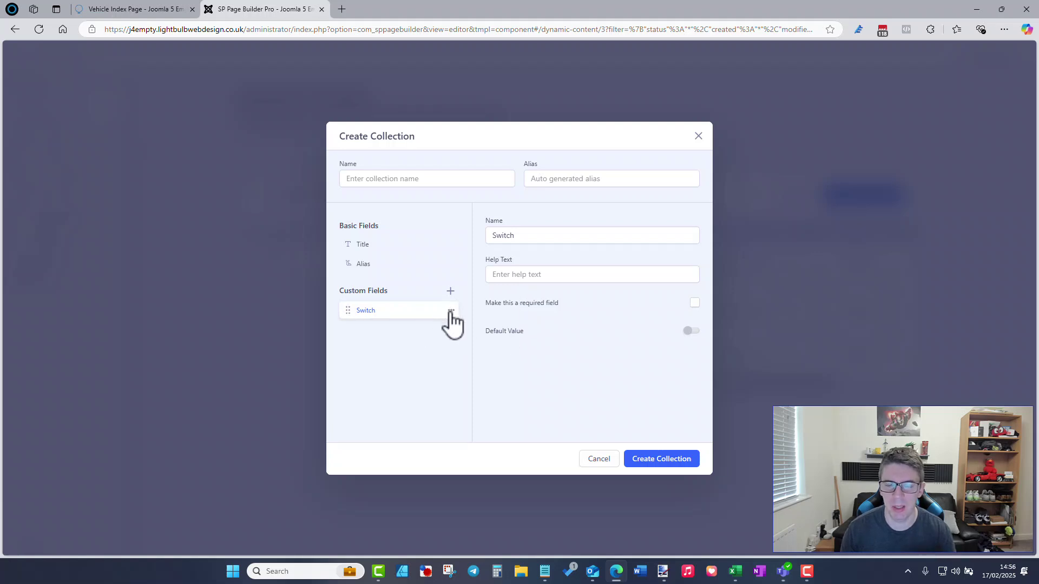
click(451, 292)
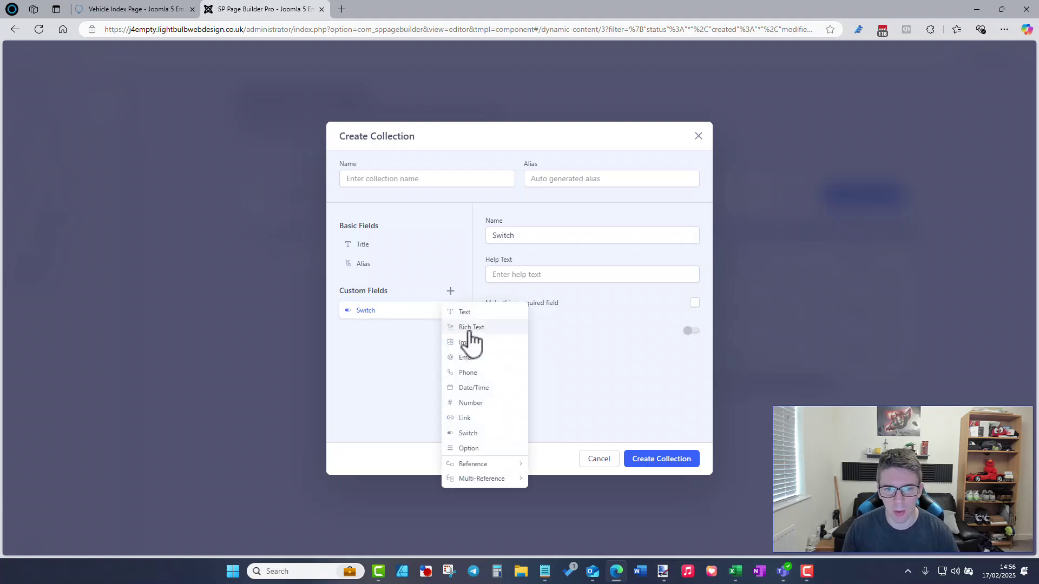
click(493, 419)
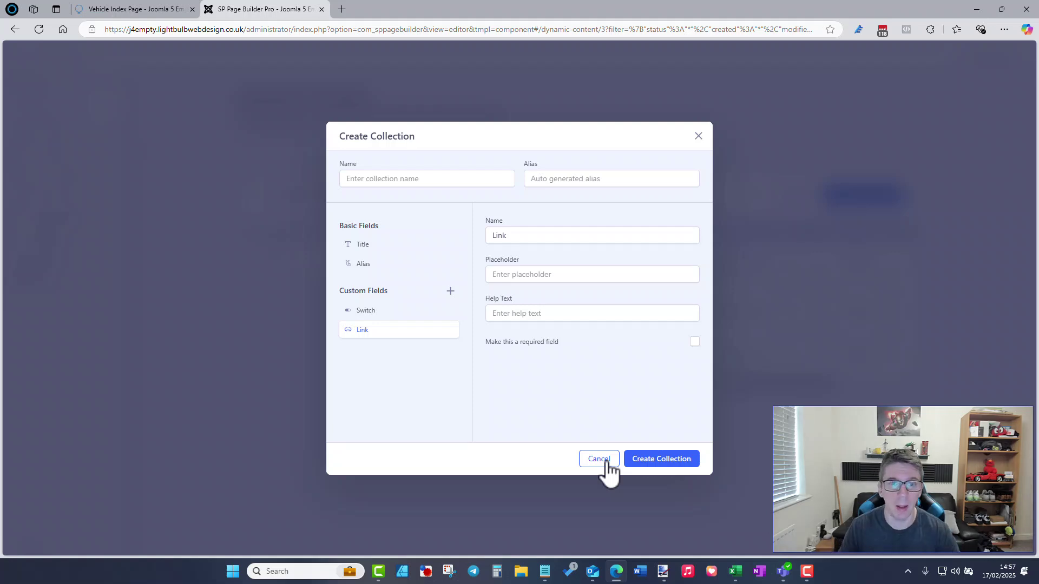
click(451, 292)
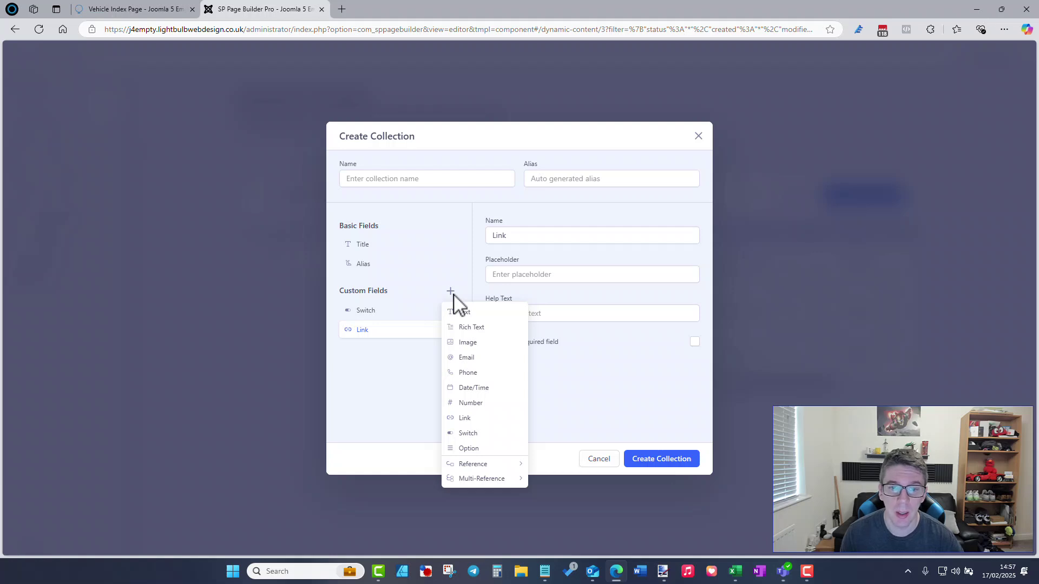
click(471, 327)
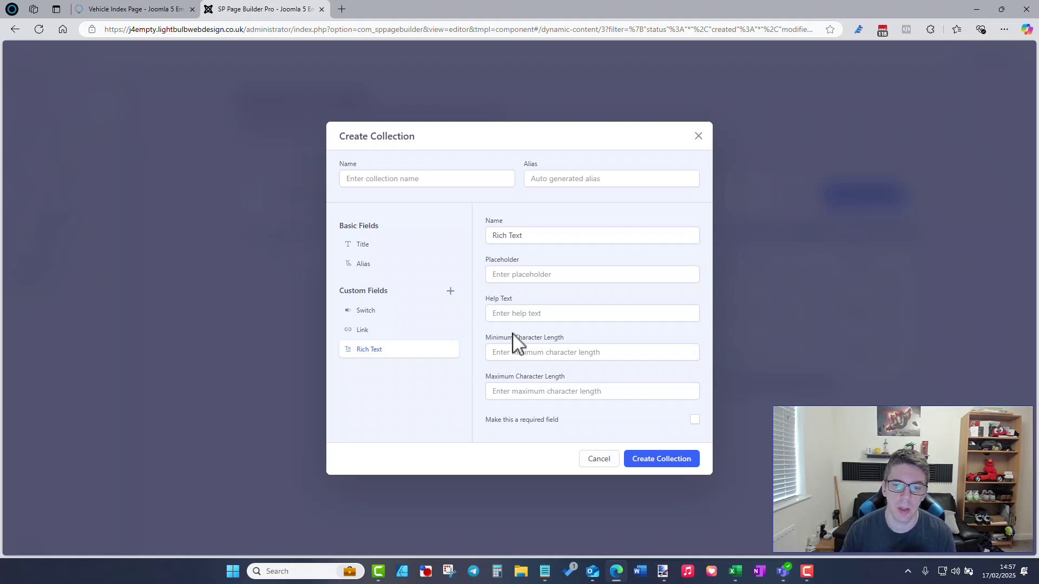
click(608, 464)
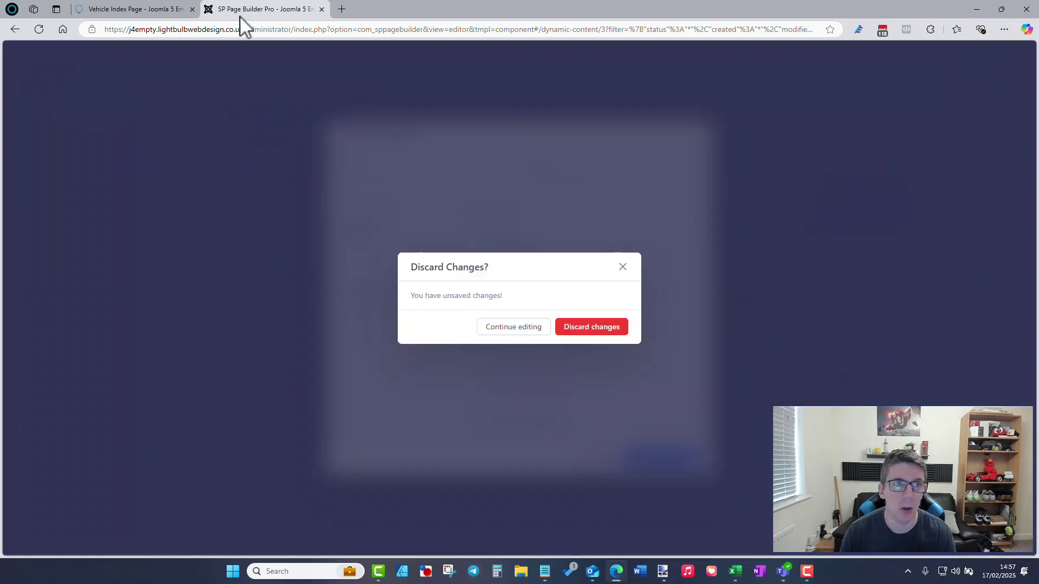
Step: View the CLAAS Vehicles page on the site, then discard the unsaved collection draft
click(161, 11)
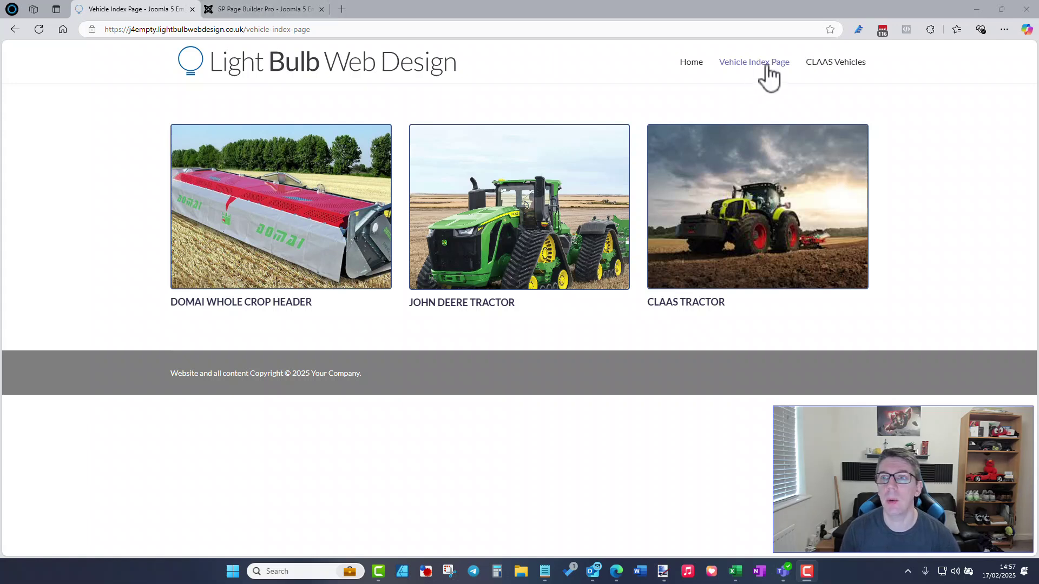
click(847, 63)
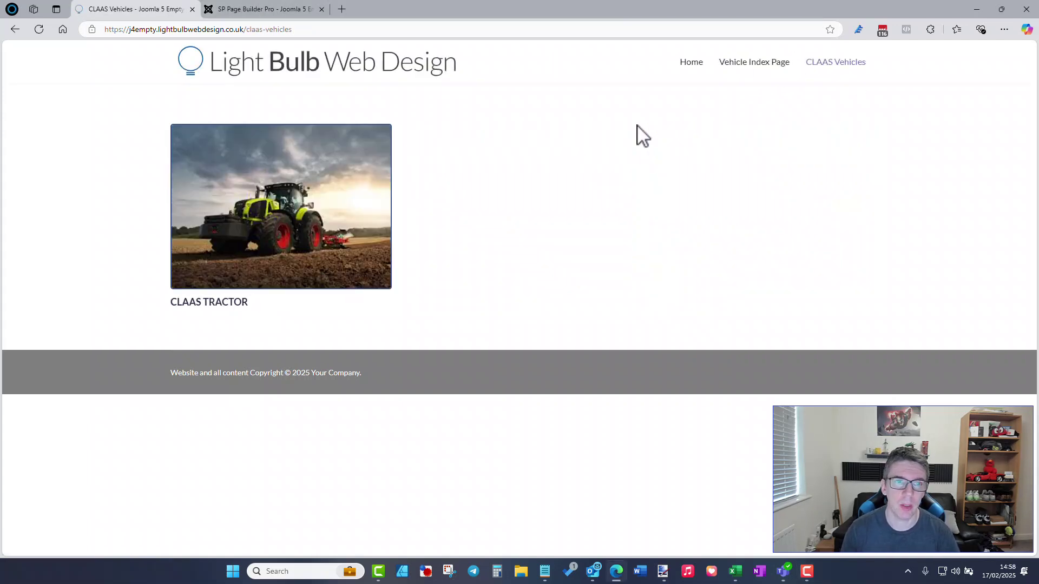
click(257, 11)
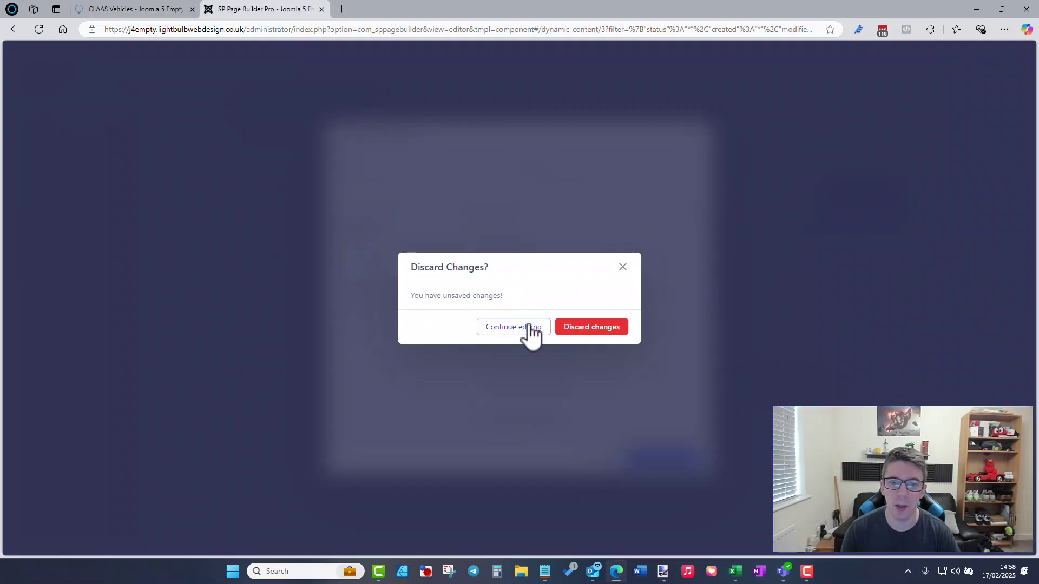
click(572, 328)
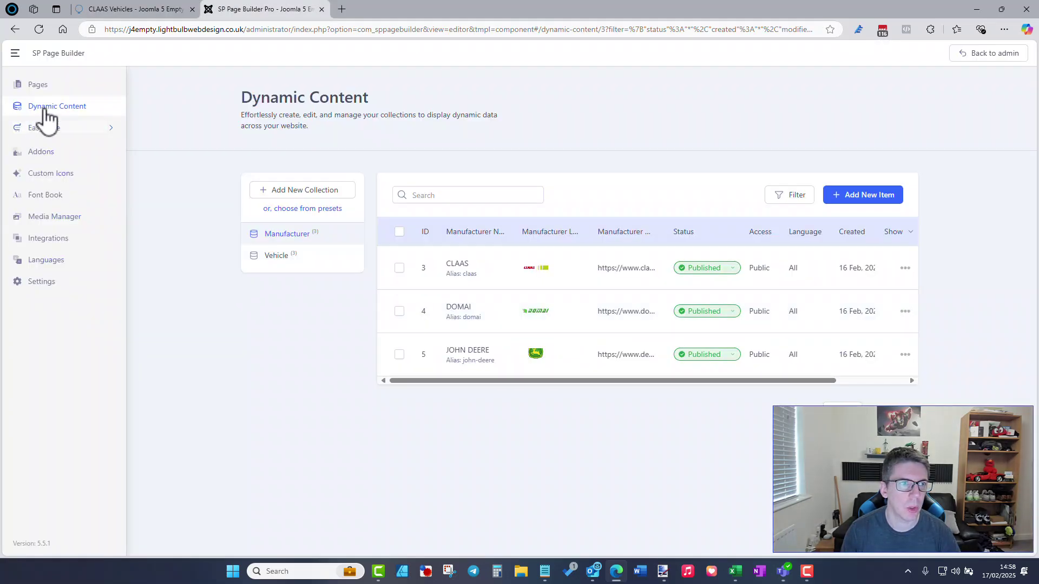
Step: Open the Vehicle Index Page - CLAAS Vehicles Only and its Vehicle collection settings
click(39, 85)
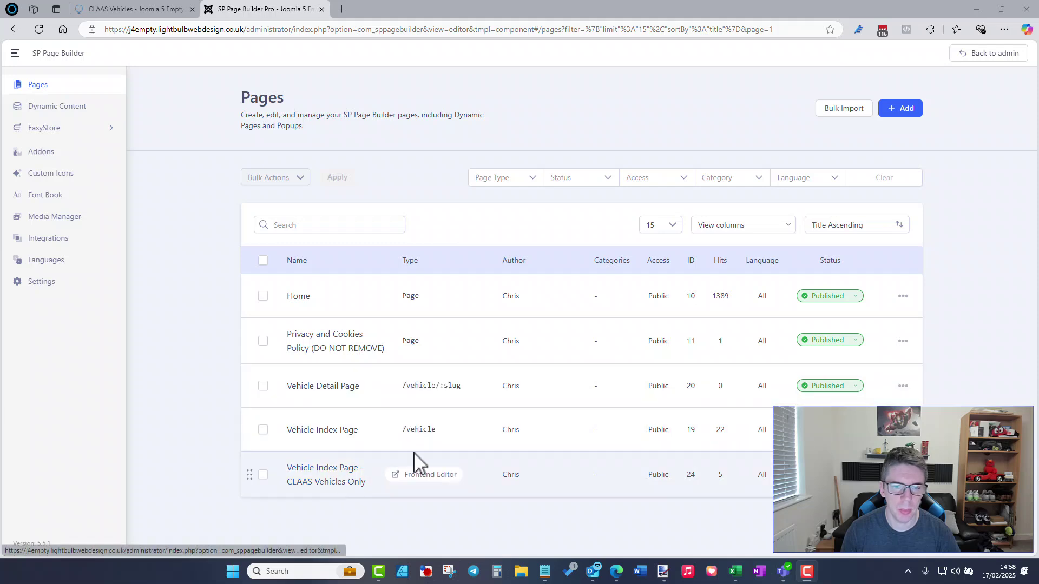
click(354, 479)
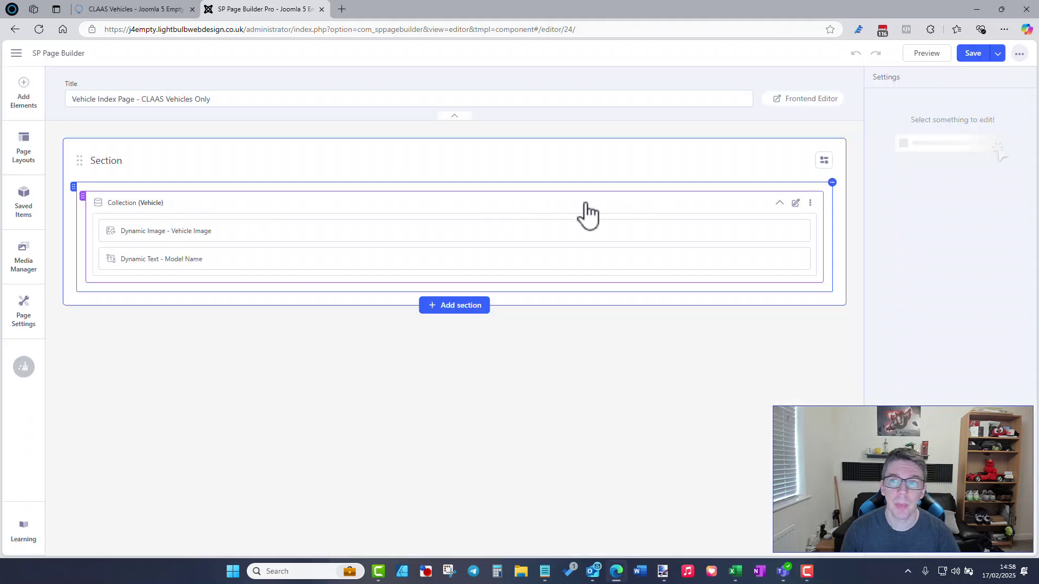
click(795, 203)
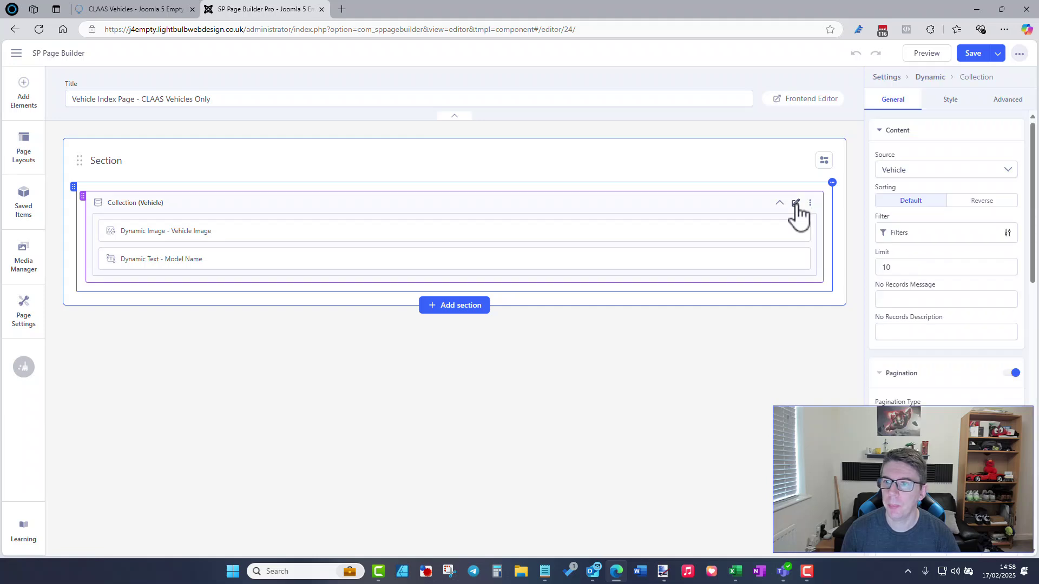
Step: Review the collection filter: Manufacturer Equals In Reference CLAAS
click(881, 238)
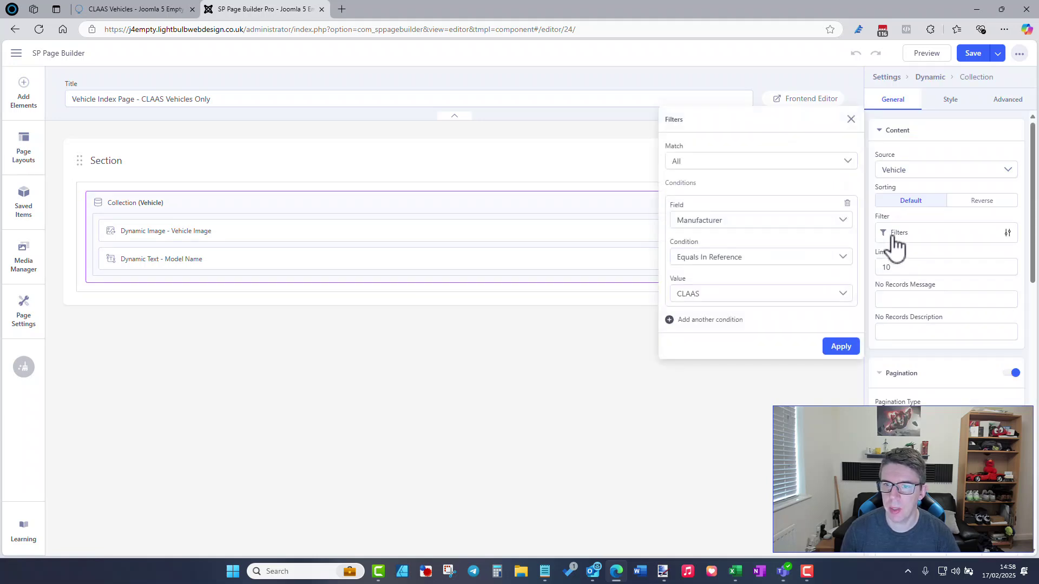
click(714, 226)
click(741, 226)
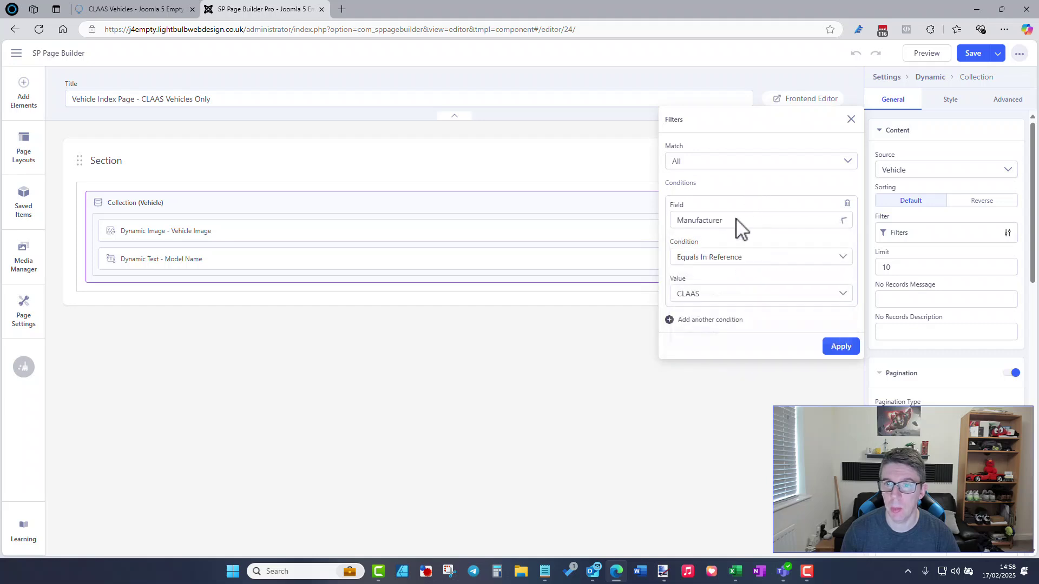
click(719, 259)
click(722, 257)
click(713, 296)
click(713, 311)
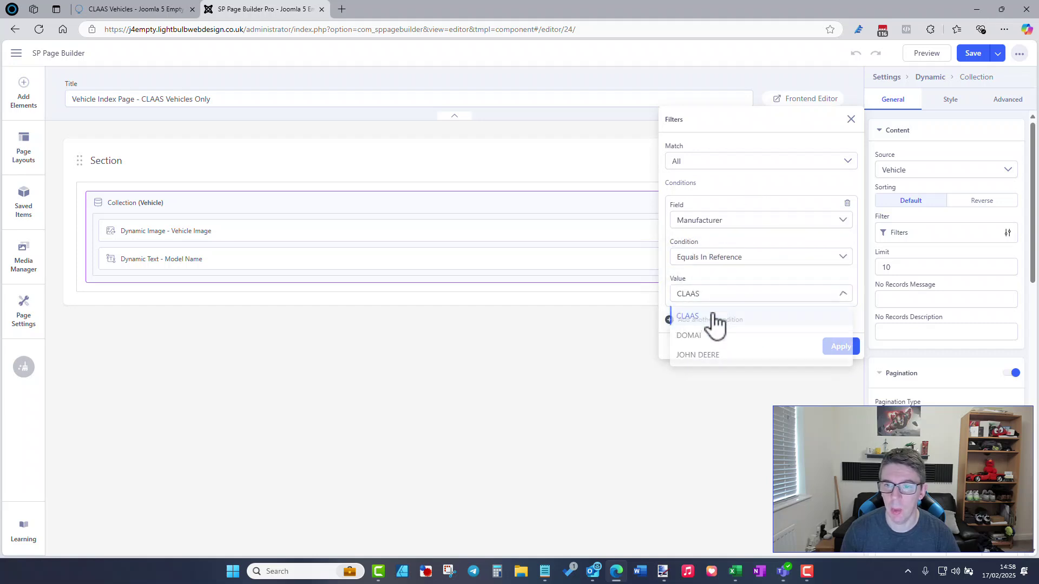
click(708, 282)
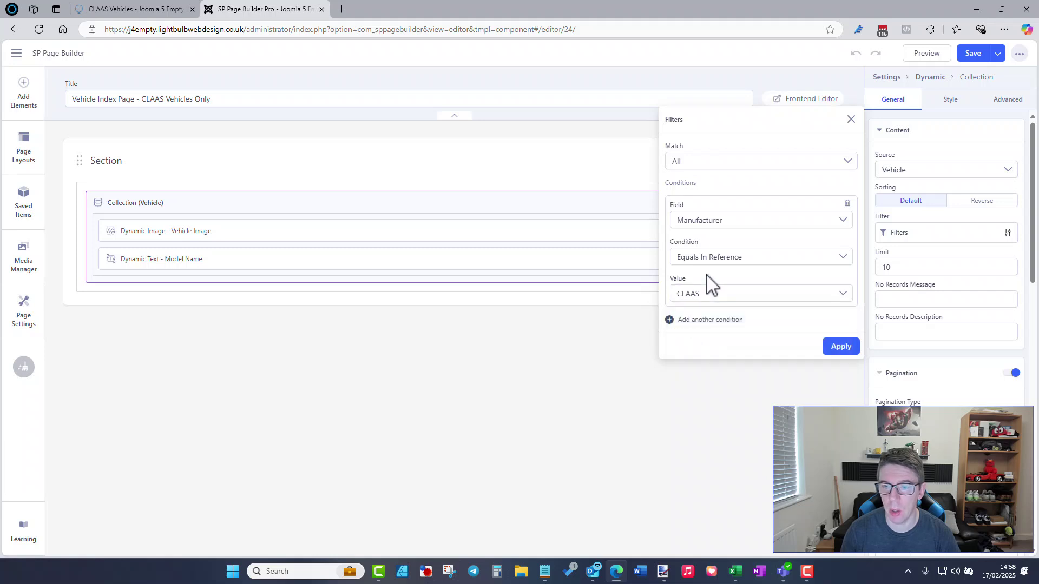
Step: Apply the CLAAS filter and reload the CLAAS Vehicles page on the site
click(850, 351)
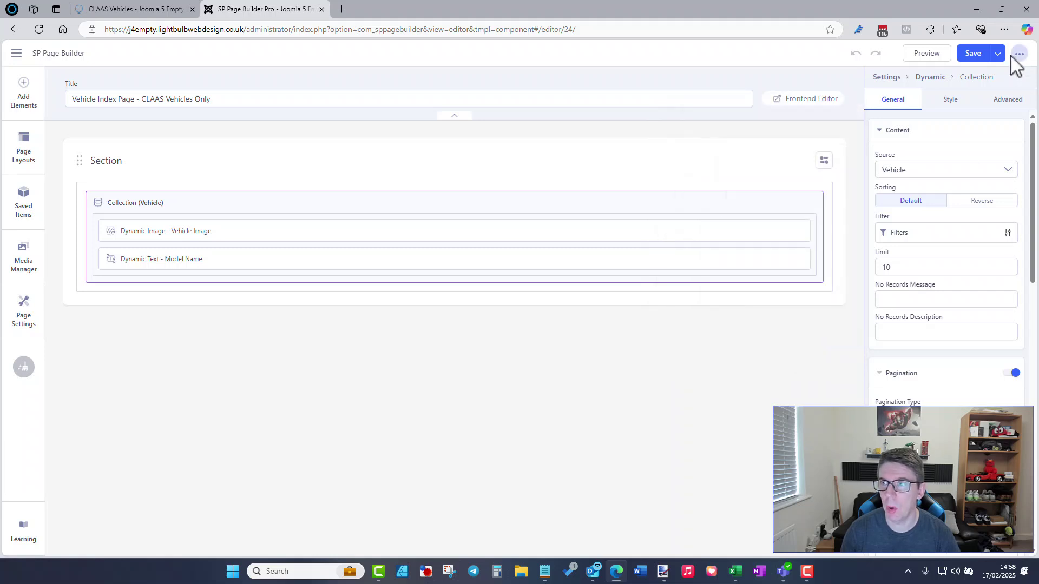
click(162, 9)
click(829, 69)
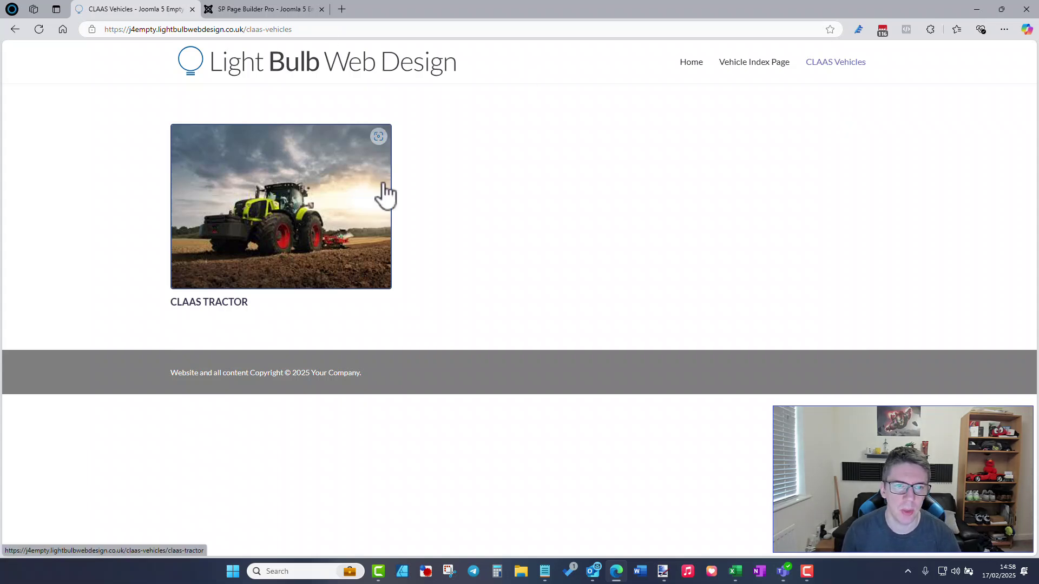
Step: Back in the builder, close the CLAAS Vehicles Only page editor via the ••• menu
click(265, 6)
click(997, 53)
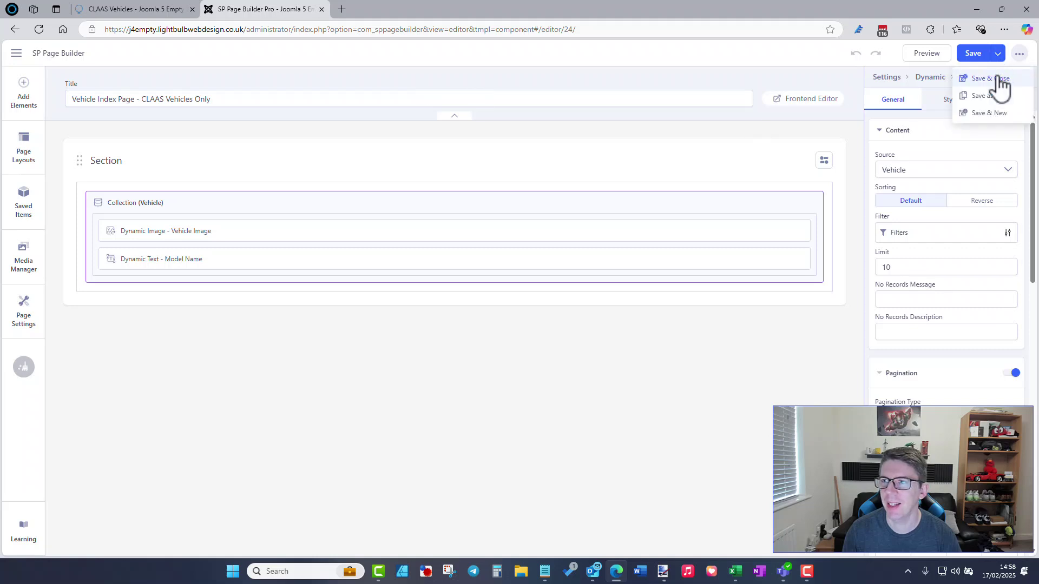
click(1018, 57)
click(1017, 59)
click(995, 79)
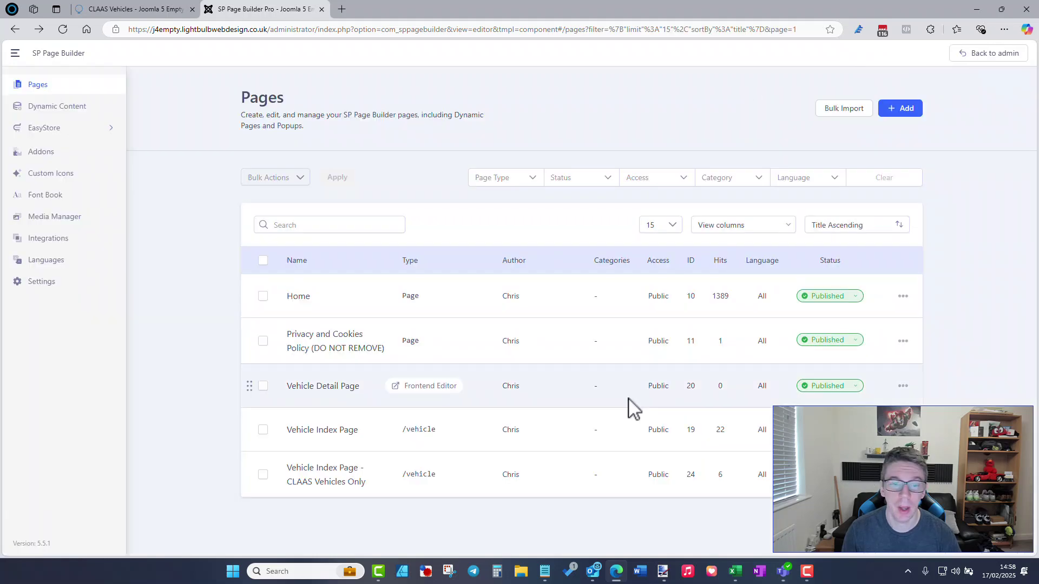